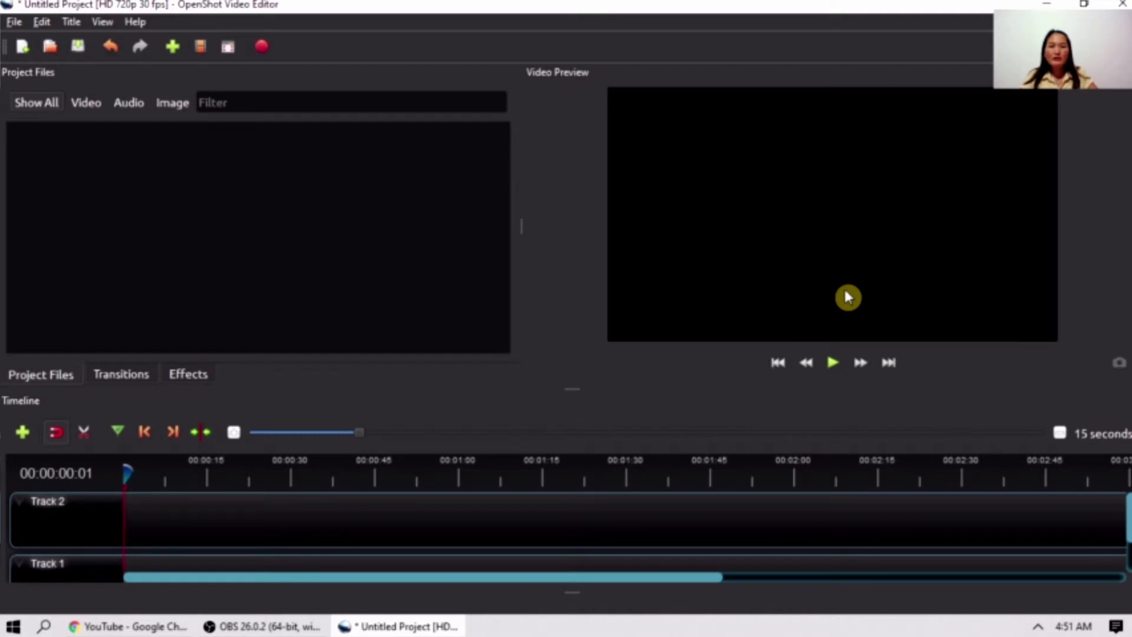
Step: Shrink the editor window and open the Desktop folder "openshot sample file" in File Explorer beside it
left_click(1096, 2)
double_click(152, 98)
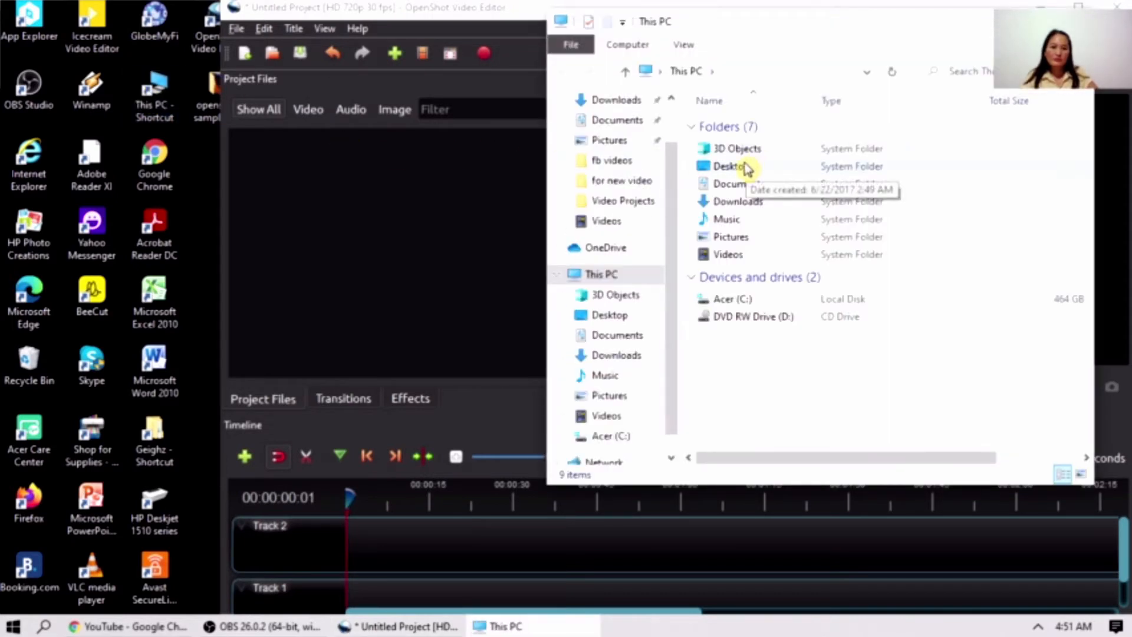
left_click(747, 167)
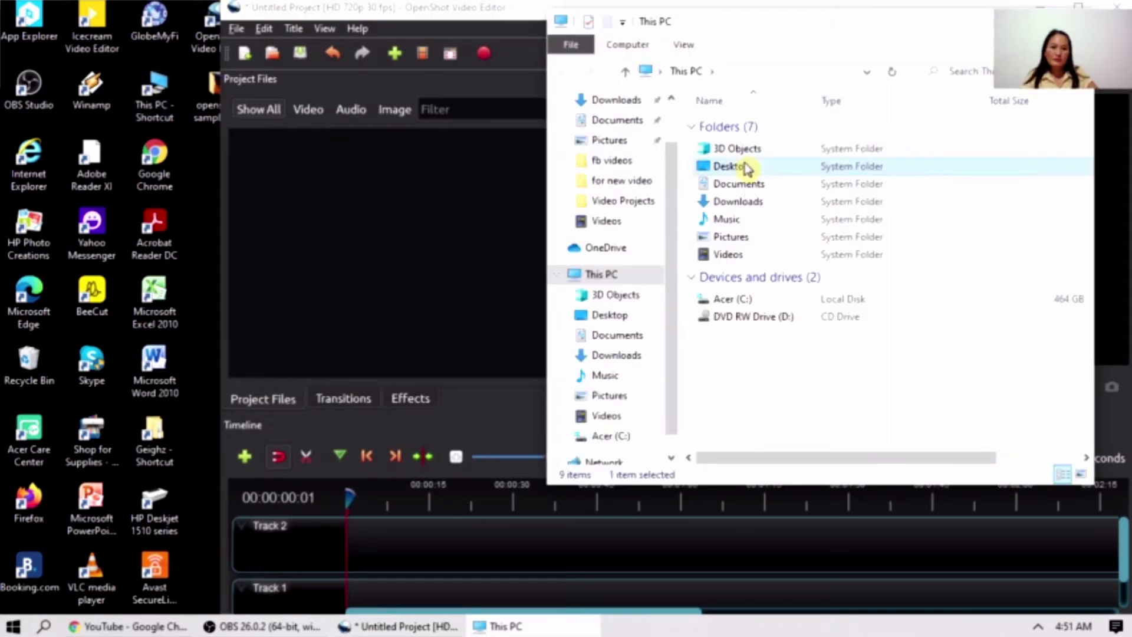
double_click(746, 167)
double_click(741, 125)
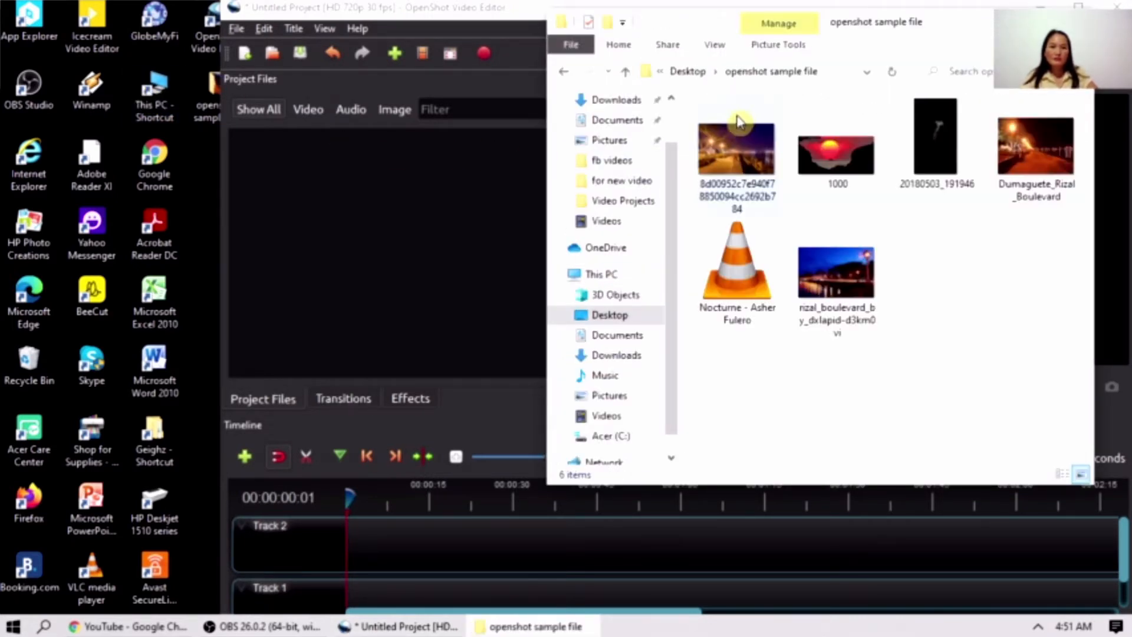
Step: Add all files from the sample folder straight into the editor's Project Files and close the folder window
key("ctrl+a")
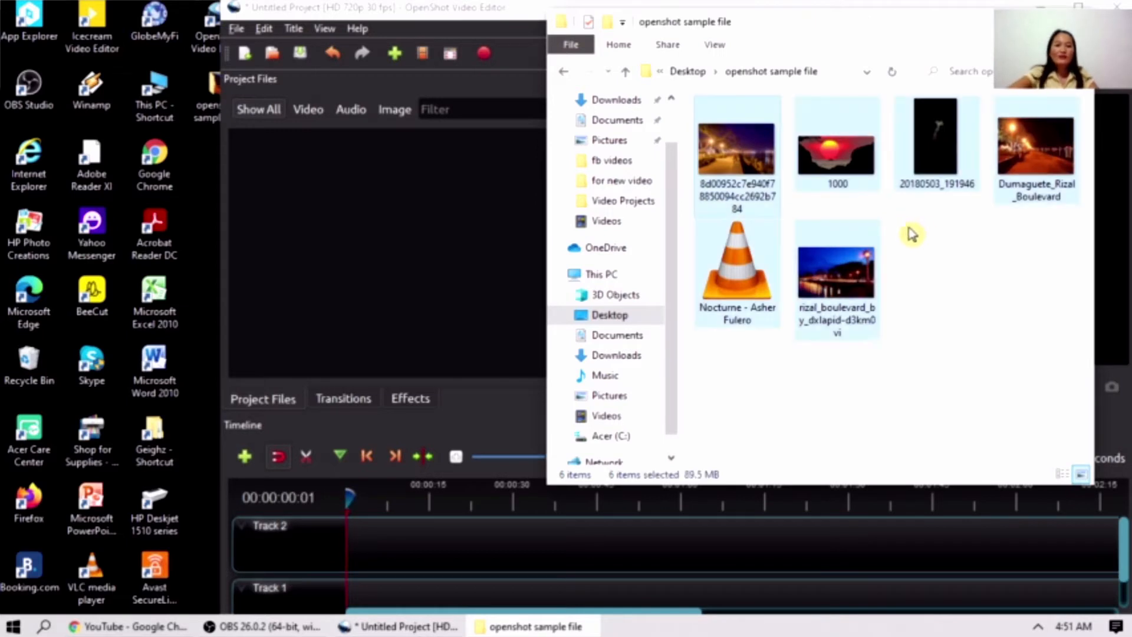
left_click_drag(761, 182, 401, 262)
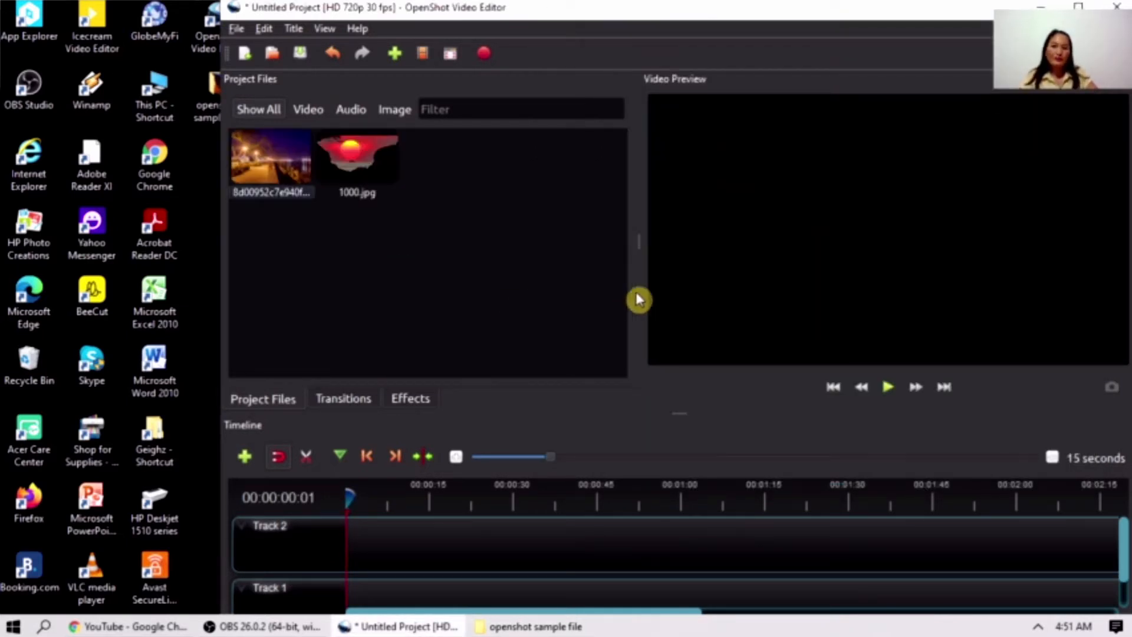
left_click(574, 628)
left_click(1076, 21)
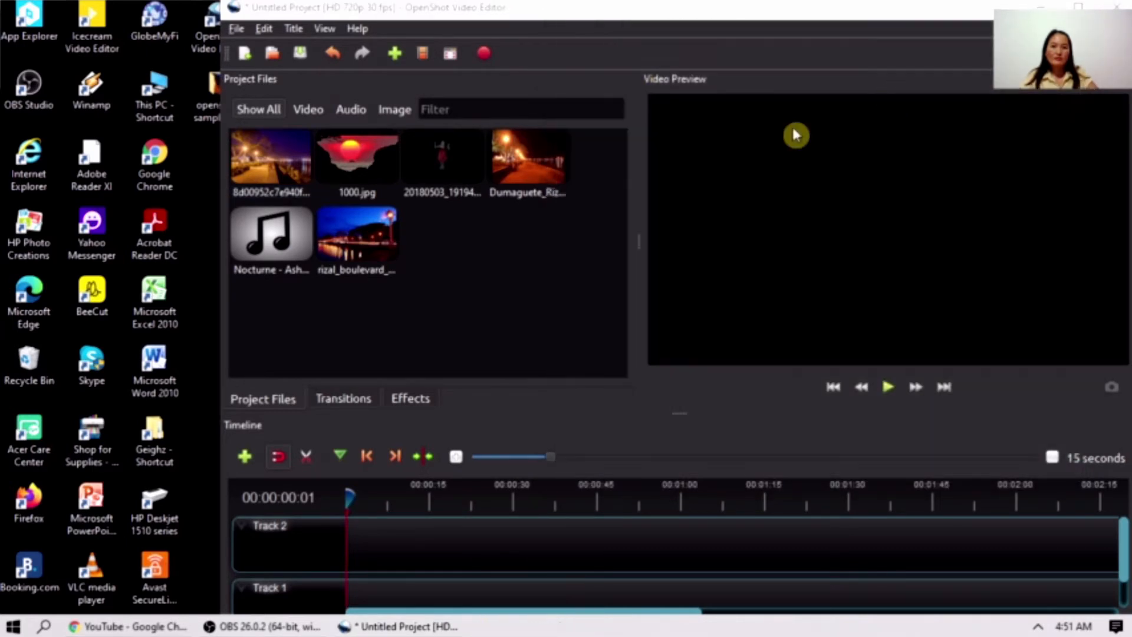
Step: Remove all files from the project
left_click(554, 238)
key("ctrl+a")
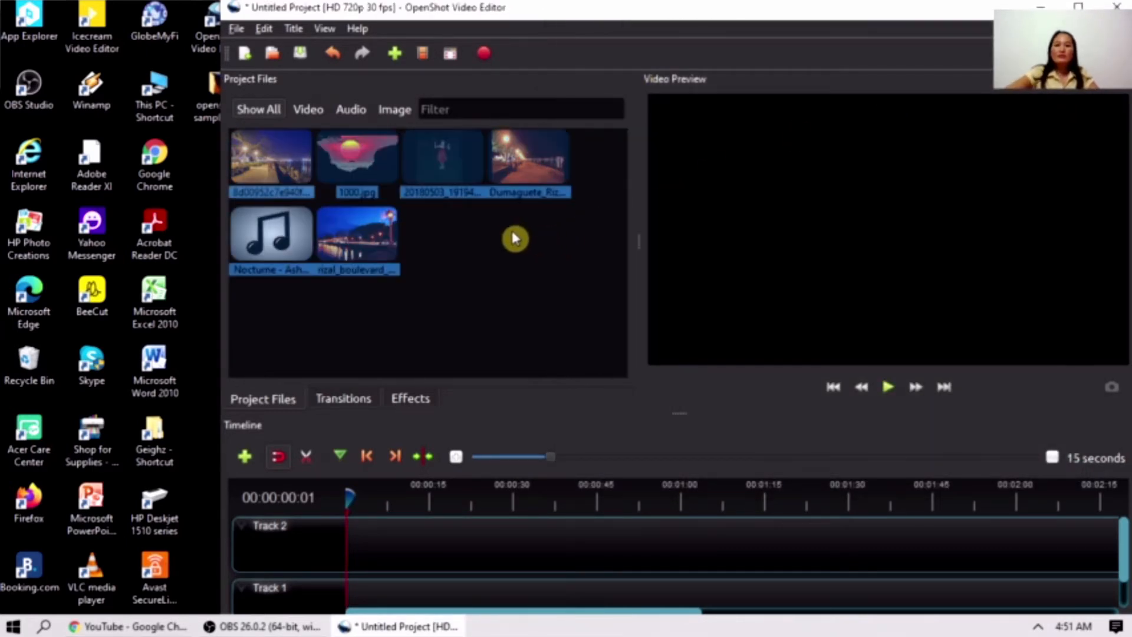
right_click(529, 169)
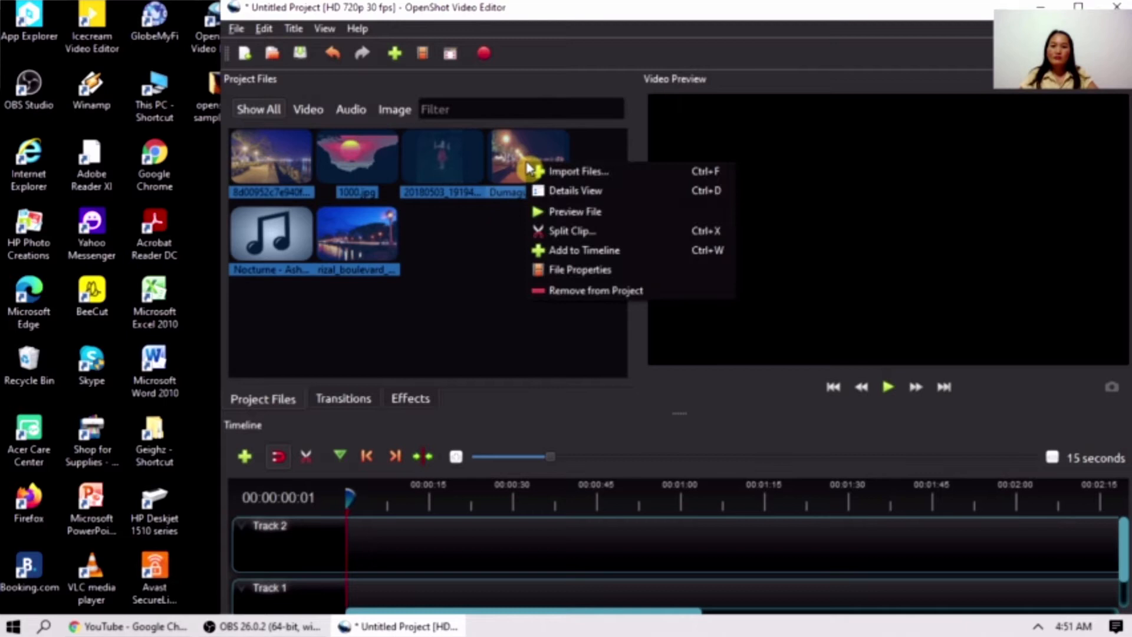
left_click(584, 293)
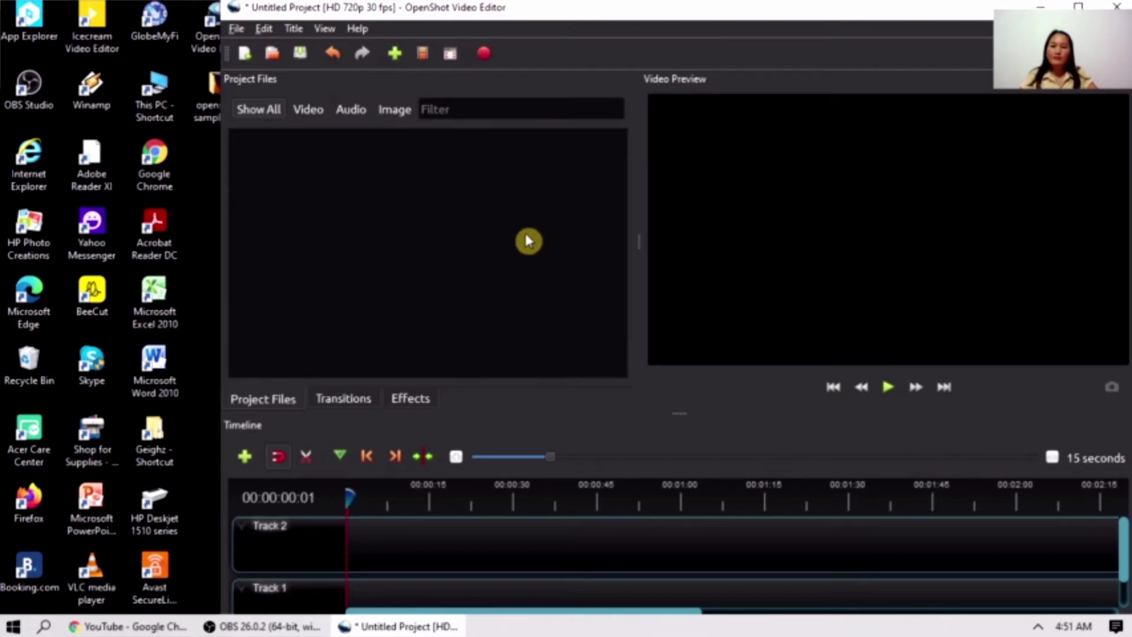
Step: Import all files from the "openshot sample file" folder using Import Files, and maximize the editor window
right_click(502, 204)
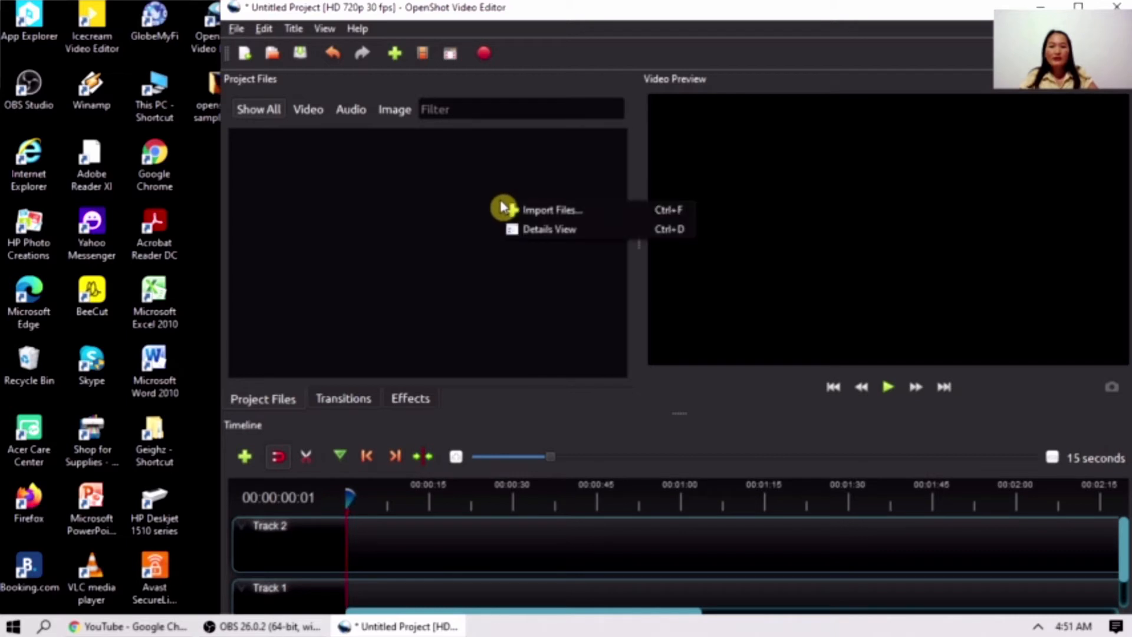
left_click(526, 212)
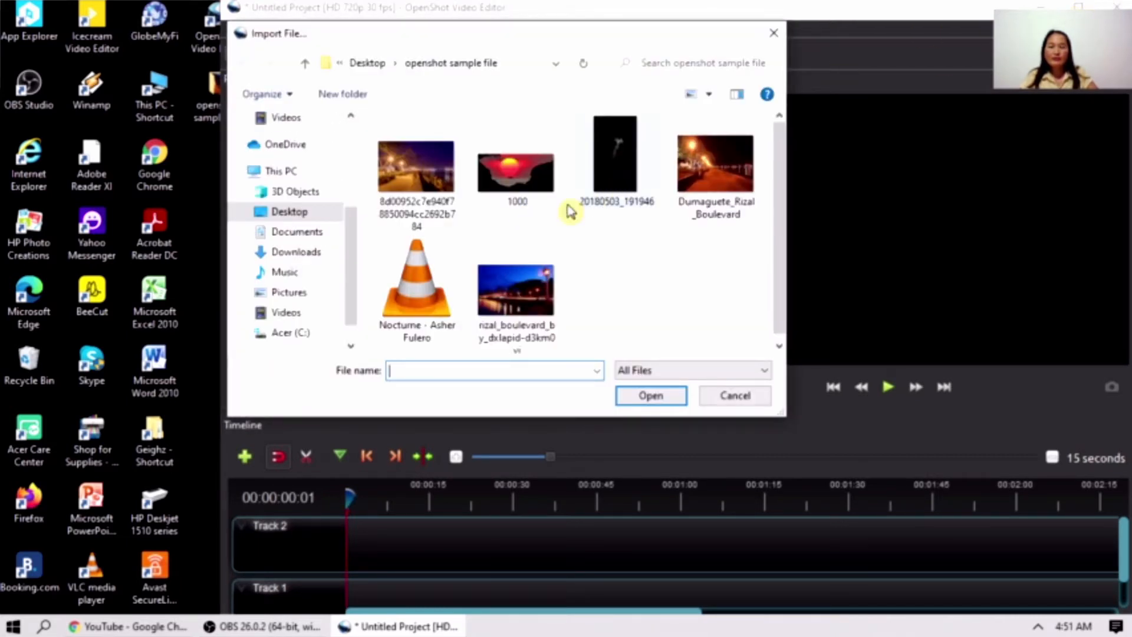
key("ctrl+a")
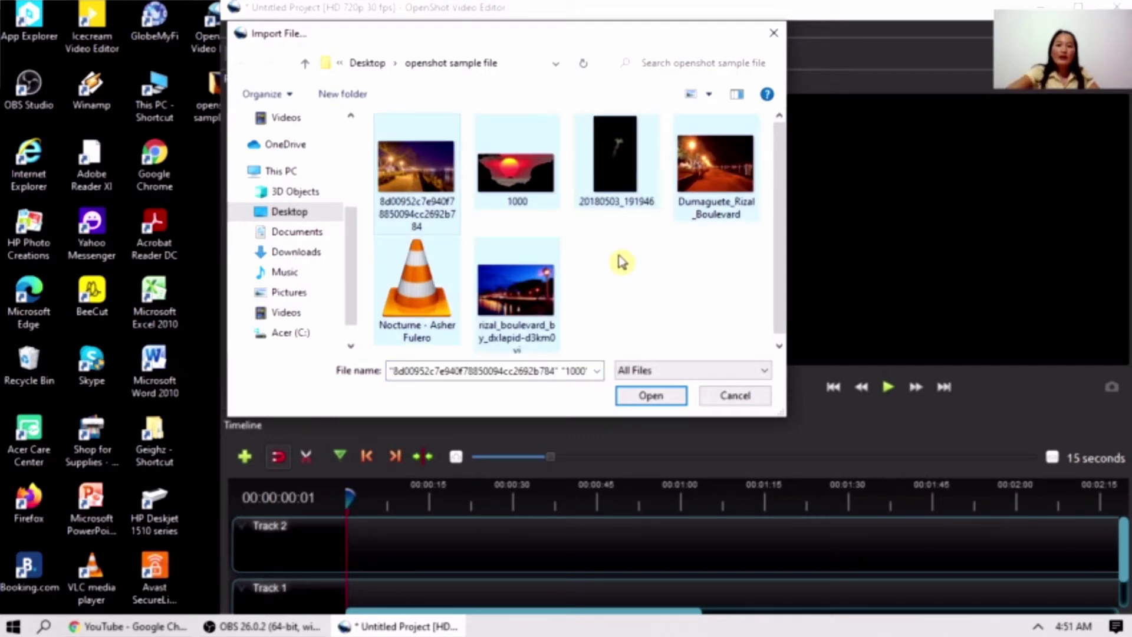
left_click(651, 396)
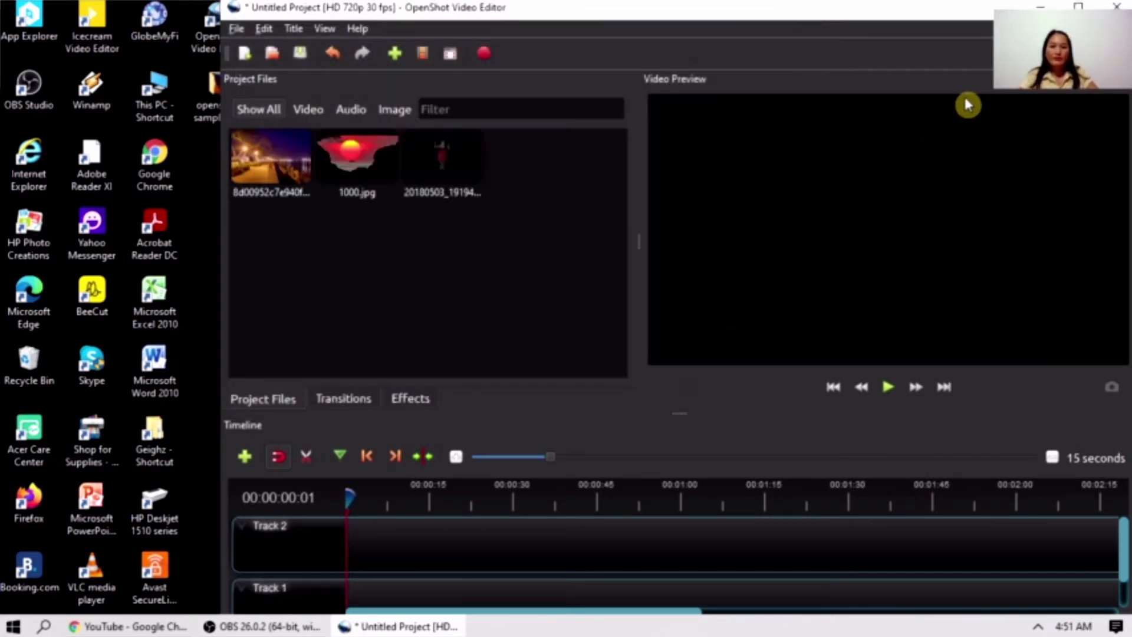
left_click(1079, 6)
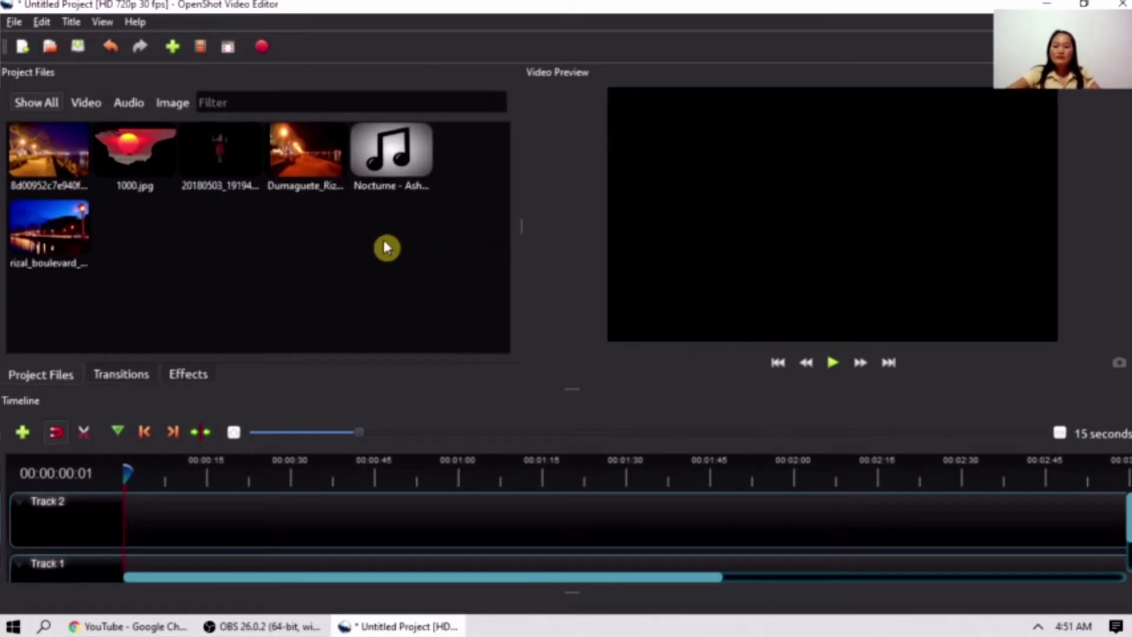
Step: Clear Project Files again by removing every imported item from the project
key("ctrl+a")
right_click(379, 158)
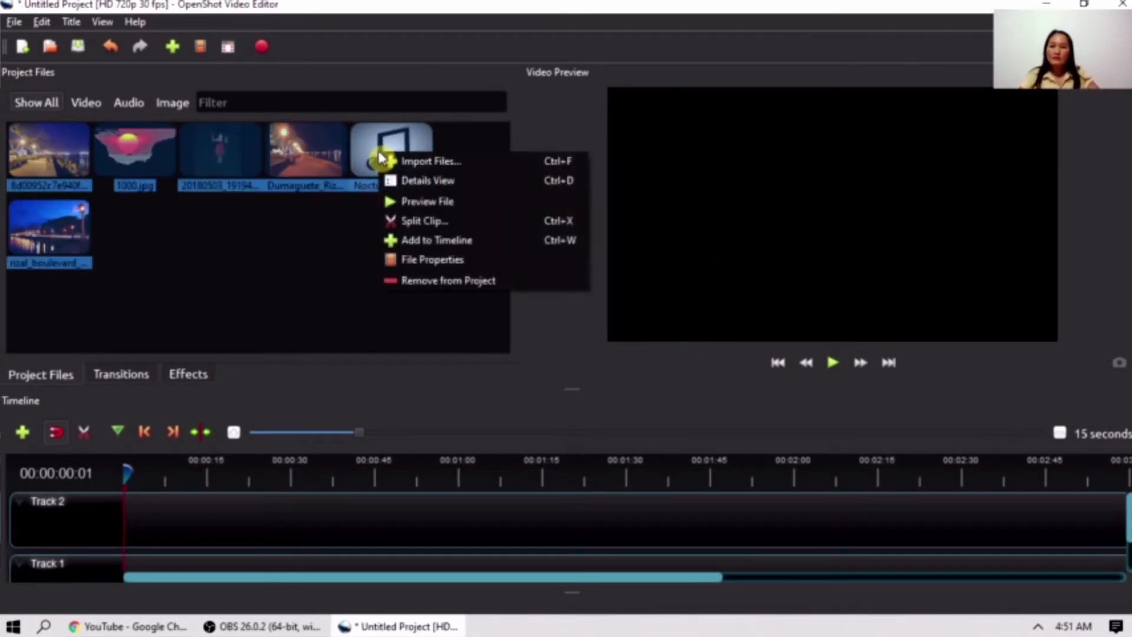
left_click(419, 280)
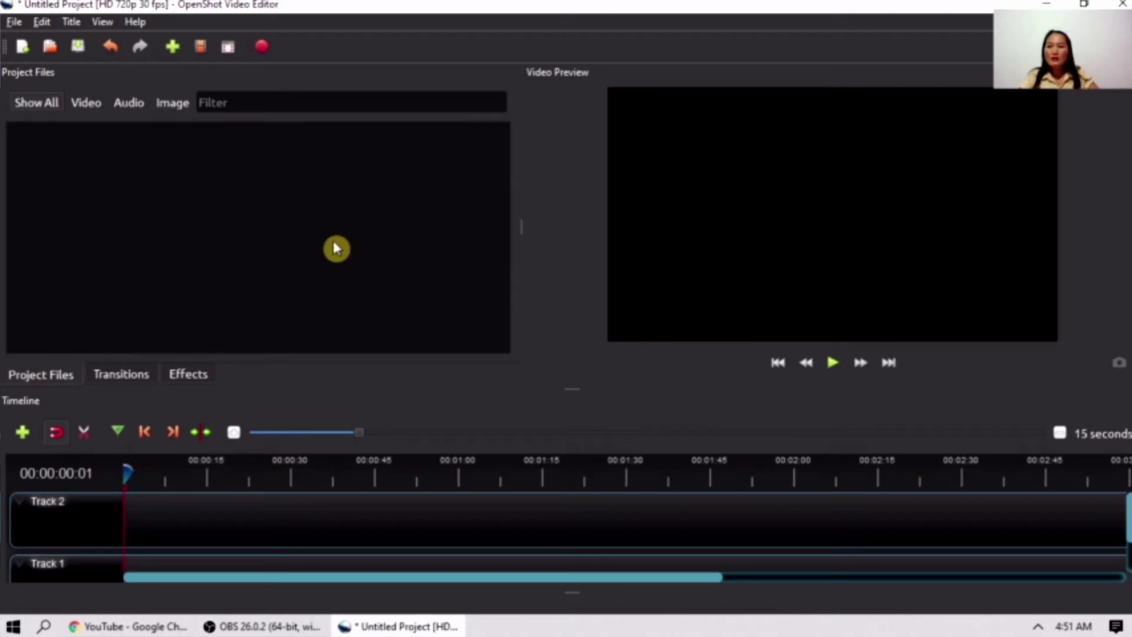
Step: Import every image, the video and the audio file from "openshot sample file" into the empty project
left_click(172, 52)
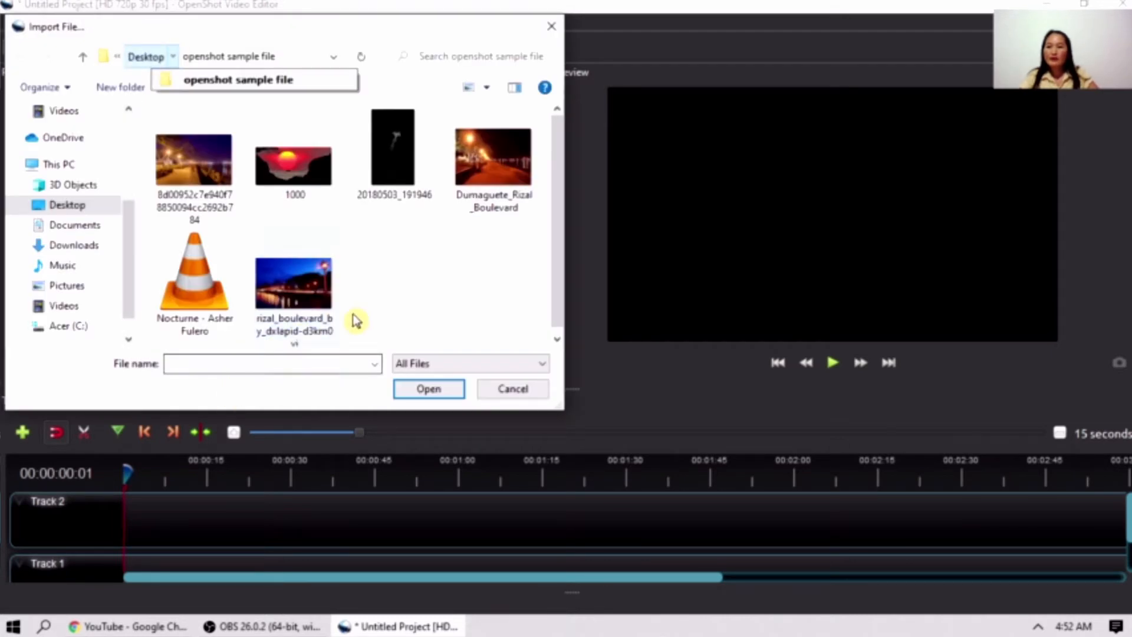
left_click(382, 308)
key("ctrl+a")
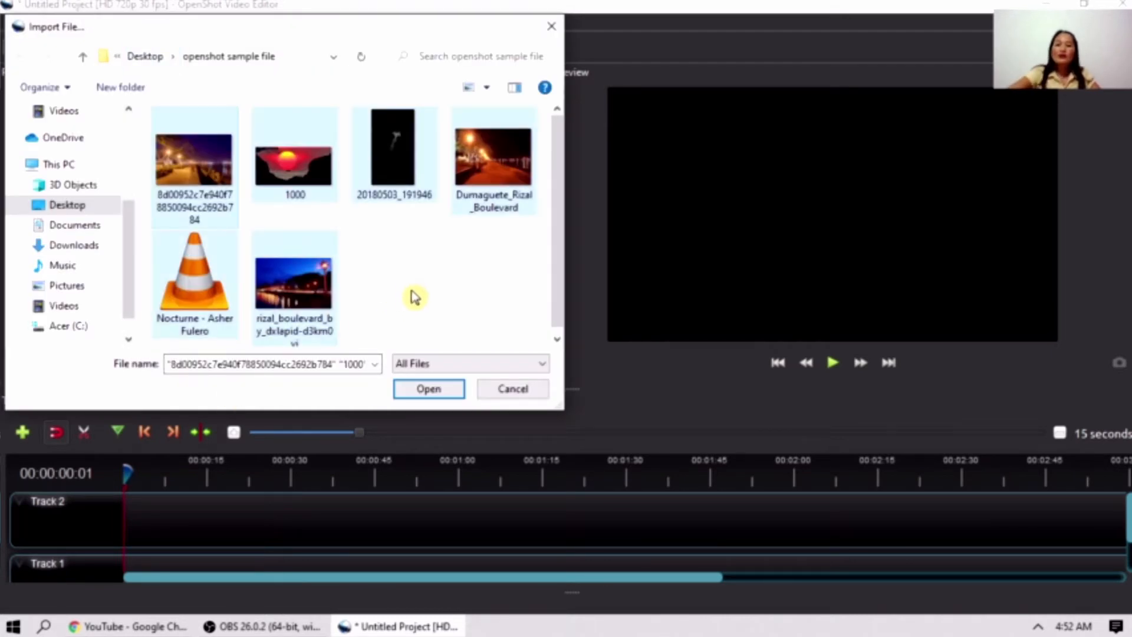
left_click(437, 393)
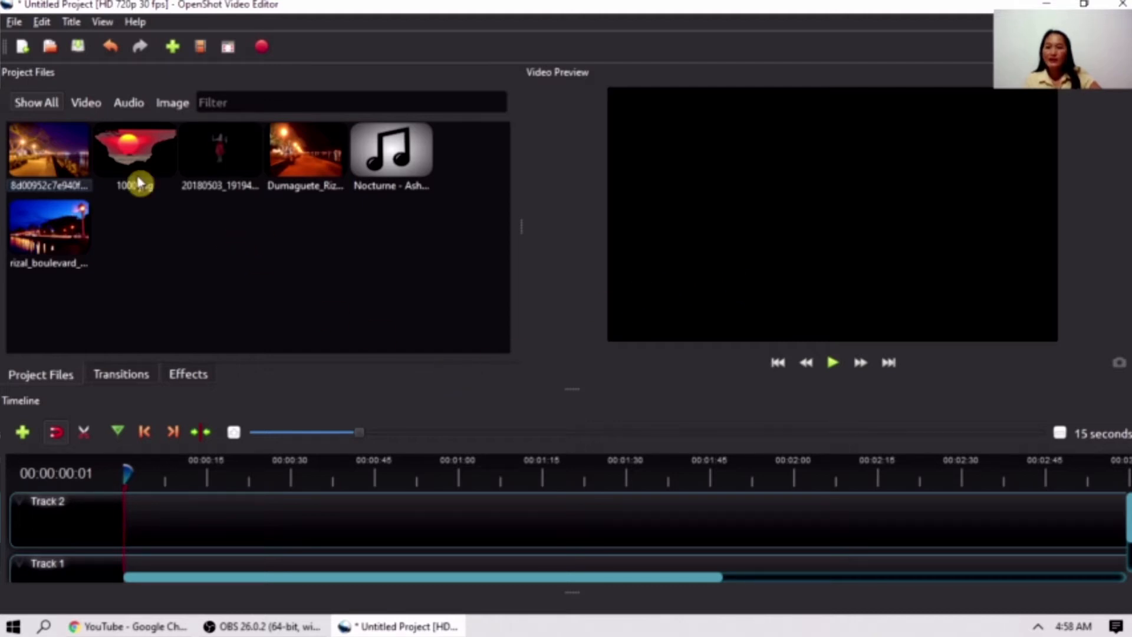
Step: Place 1000.jpg, the rizal_boulevard image, the Dumaguete_Rizal_Boulevard image and the 8d00952c7e940f image end to end on Track 2, starting at zero
left_click_drag(135, 155, 133, 514)
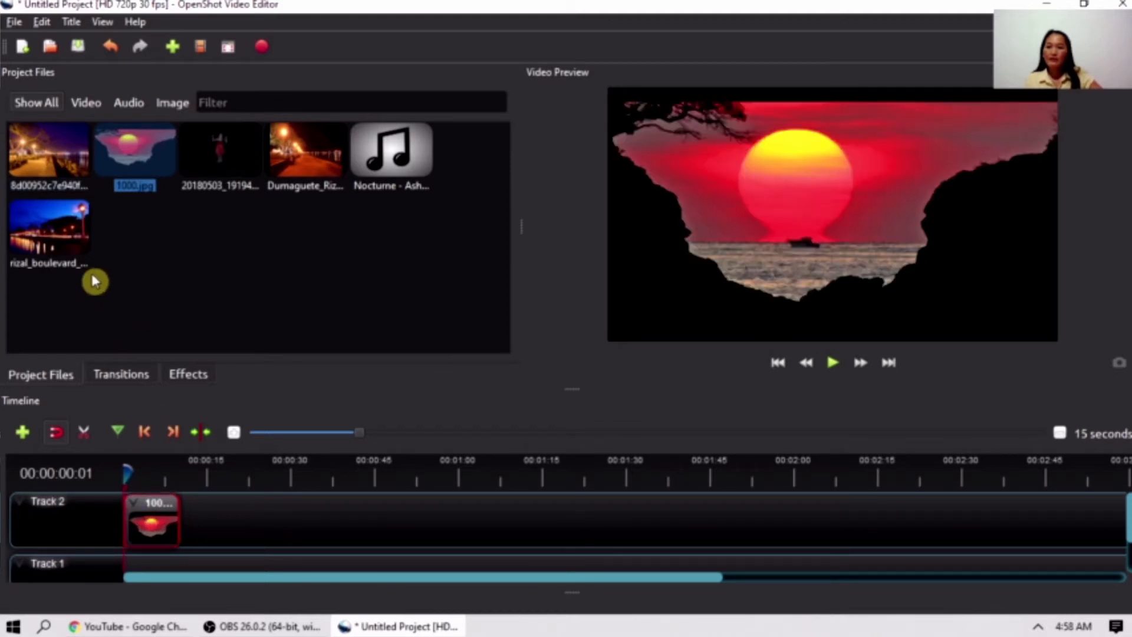
left_click_drag(79, 253, 188, 518)
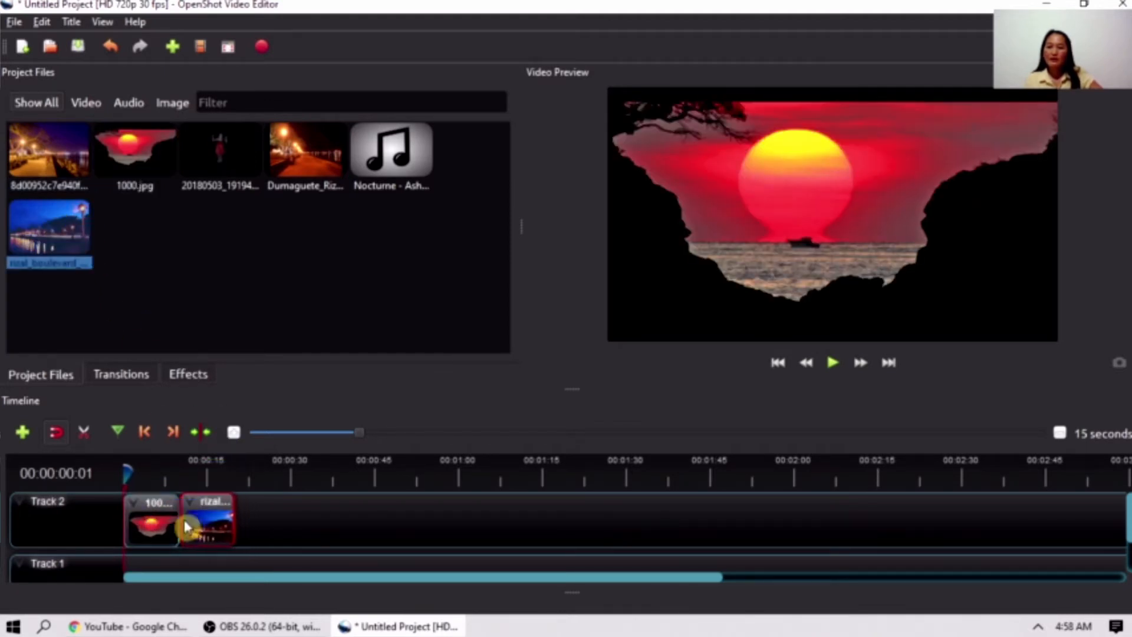
left_click_drag(302, 156, 253, 522)
left_click_drag(49, 153, 307, 524)
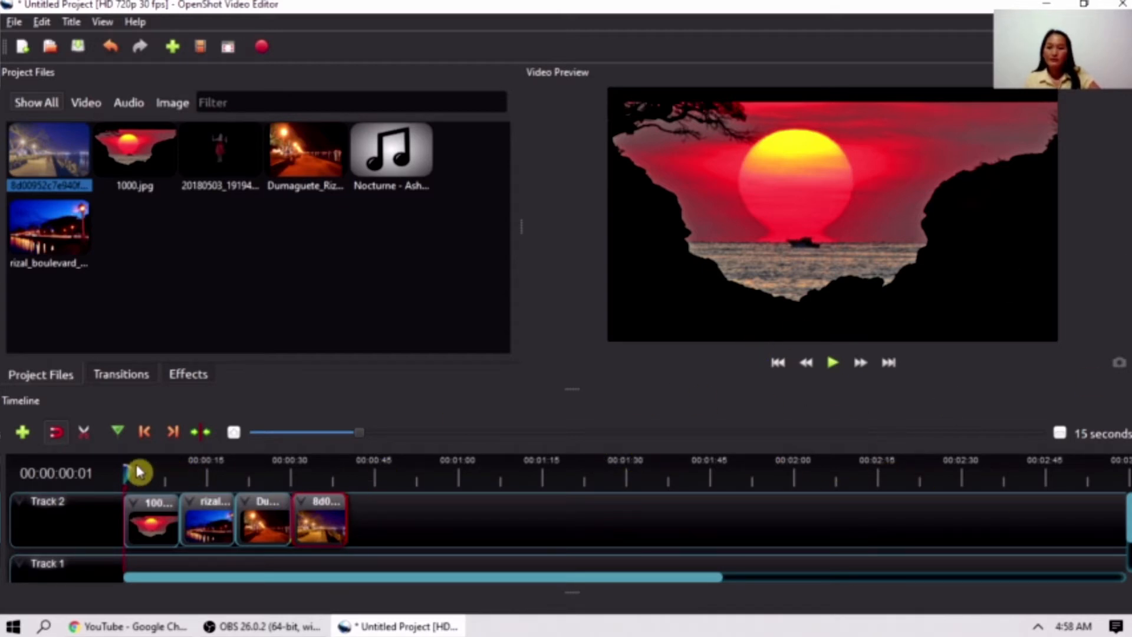
Step: Preview the timeline from the sunset clip into the rizal_boulevard clip, then return the playhead to about 00:00:08
left_click_drag(129, 470, 162, 472)
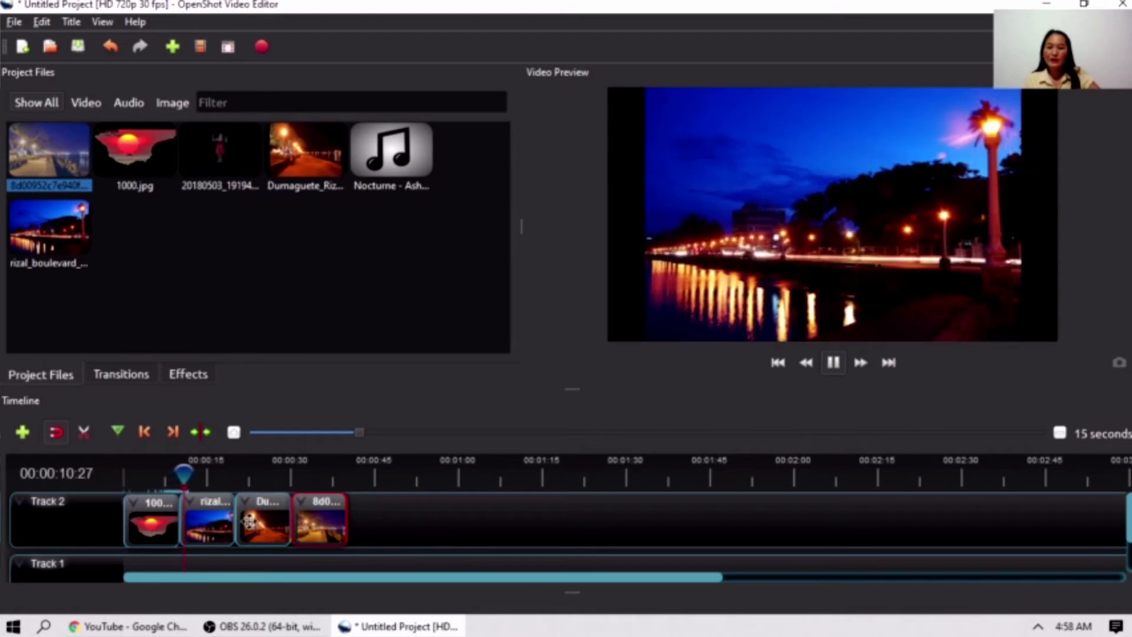
left_click(827, 362)
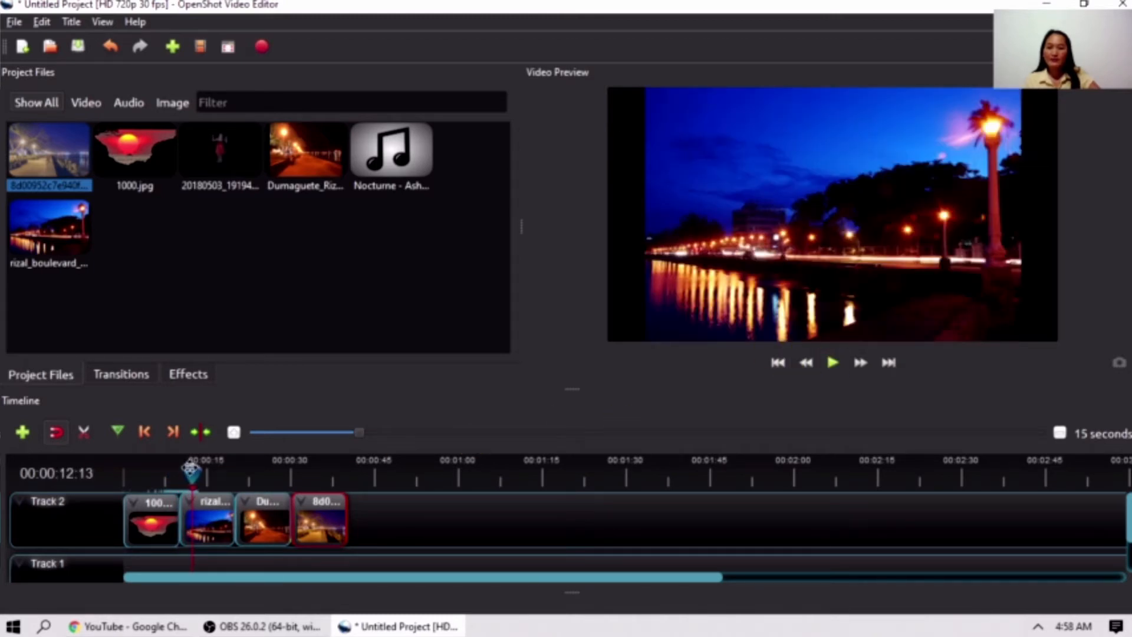
left_click_drag(193, 473, 230, 473)
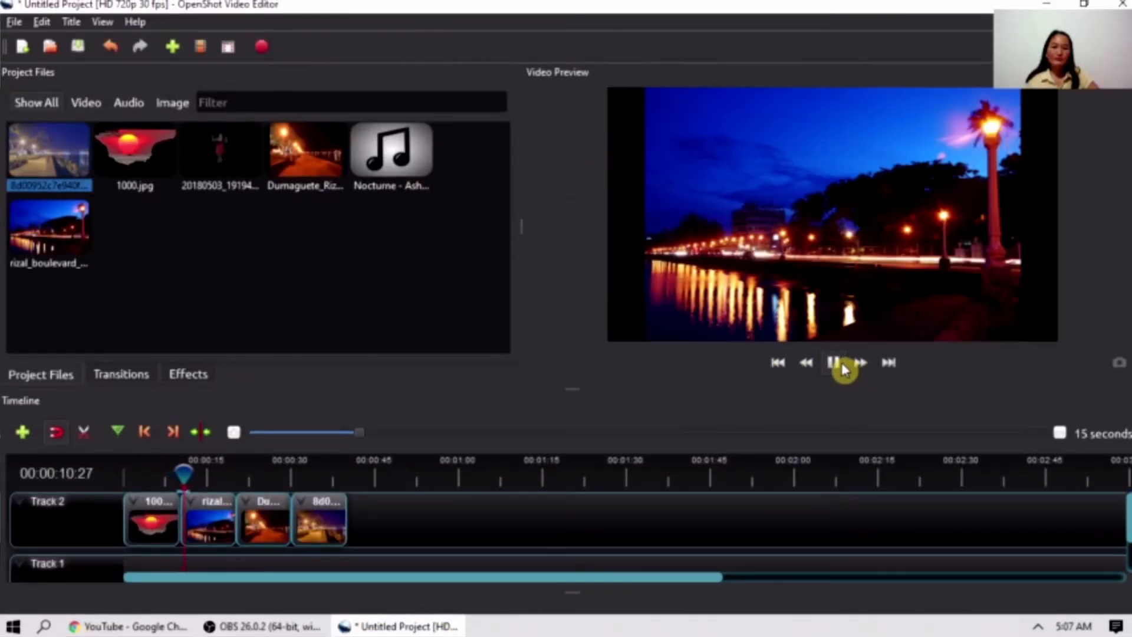
left_click(842, 366)
left_click_drag(218, 470, 170, 470)
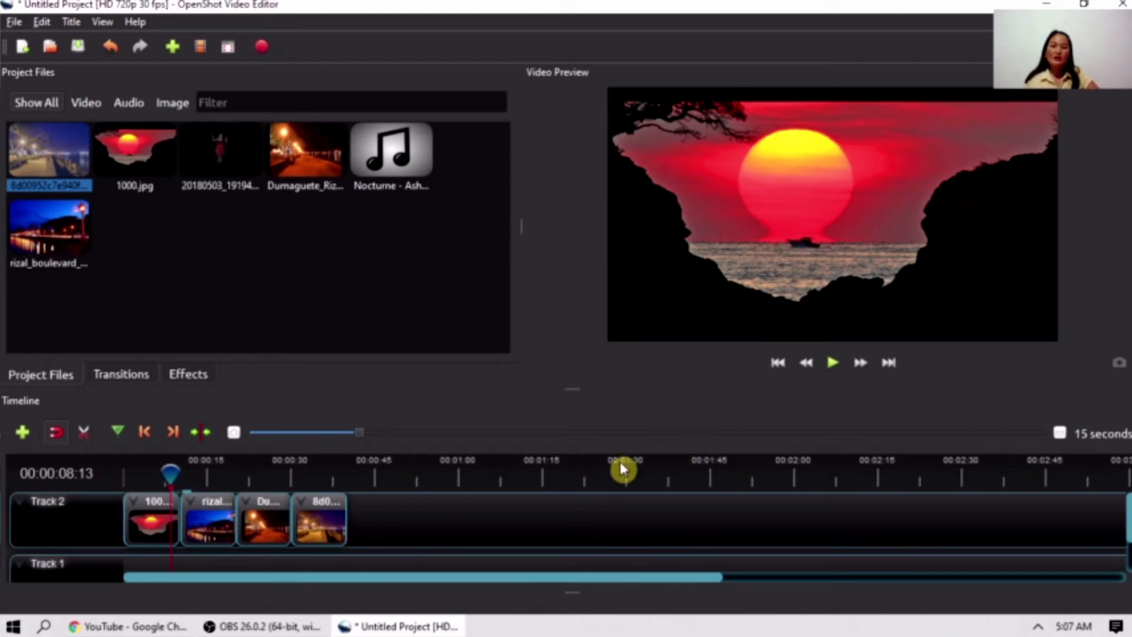
Step: Select the three clips after the sunset in turn and replay the change from the sunset to the rizal_boulevard clip
left_click(219, 524)
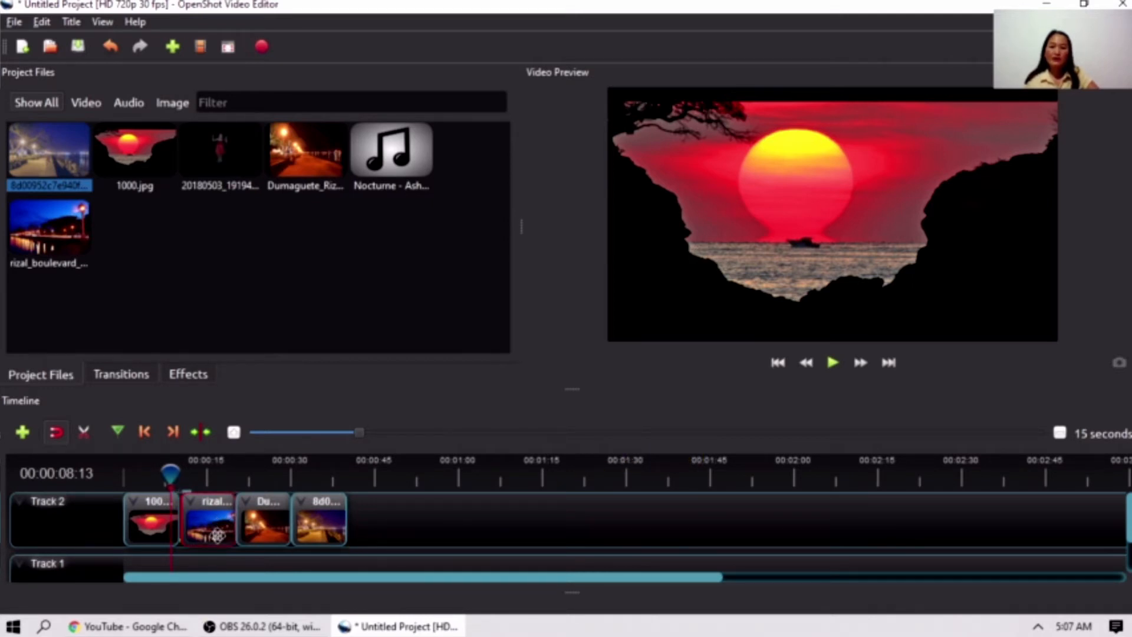
left_click(260, 527)
left_click(328, 525)
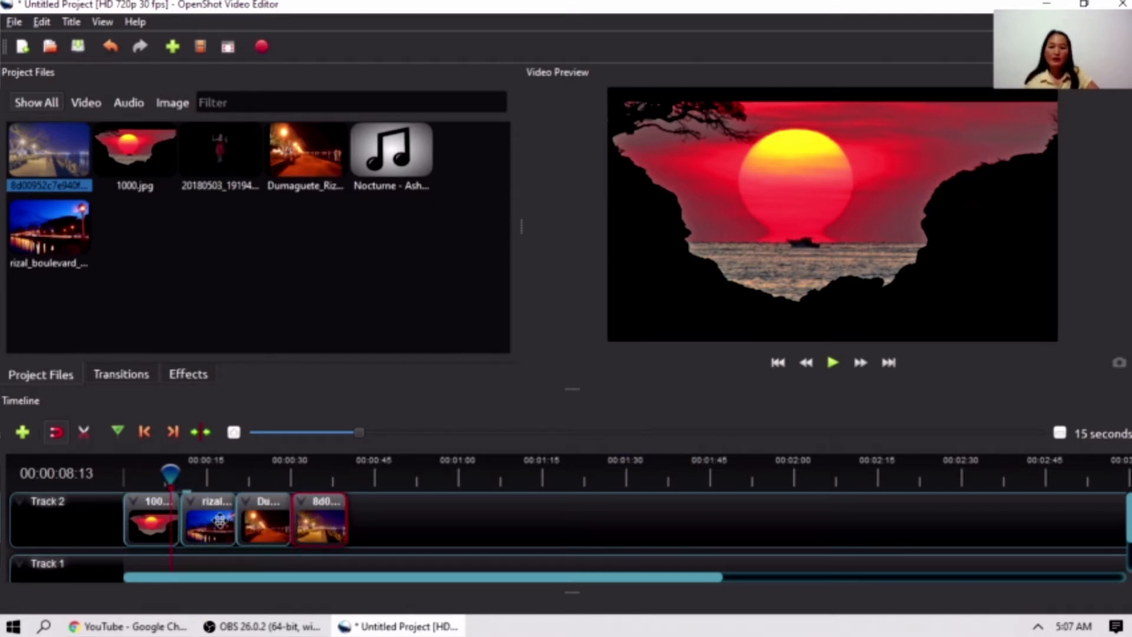
left_click_drag(171, 473, 175, 474)
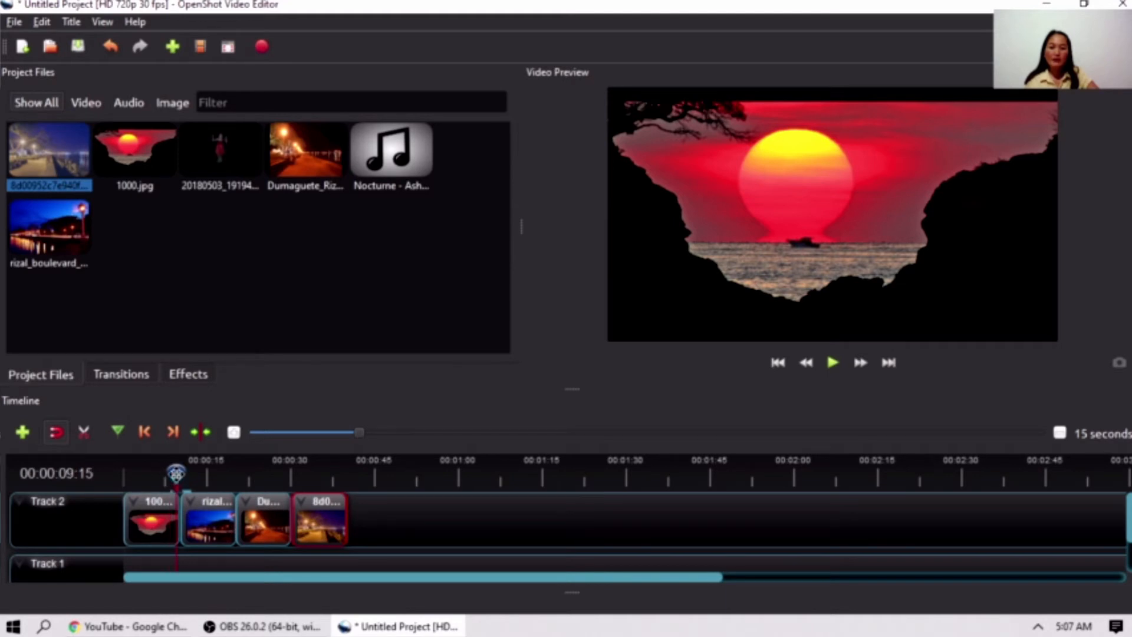
left_click(832, 363)
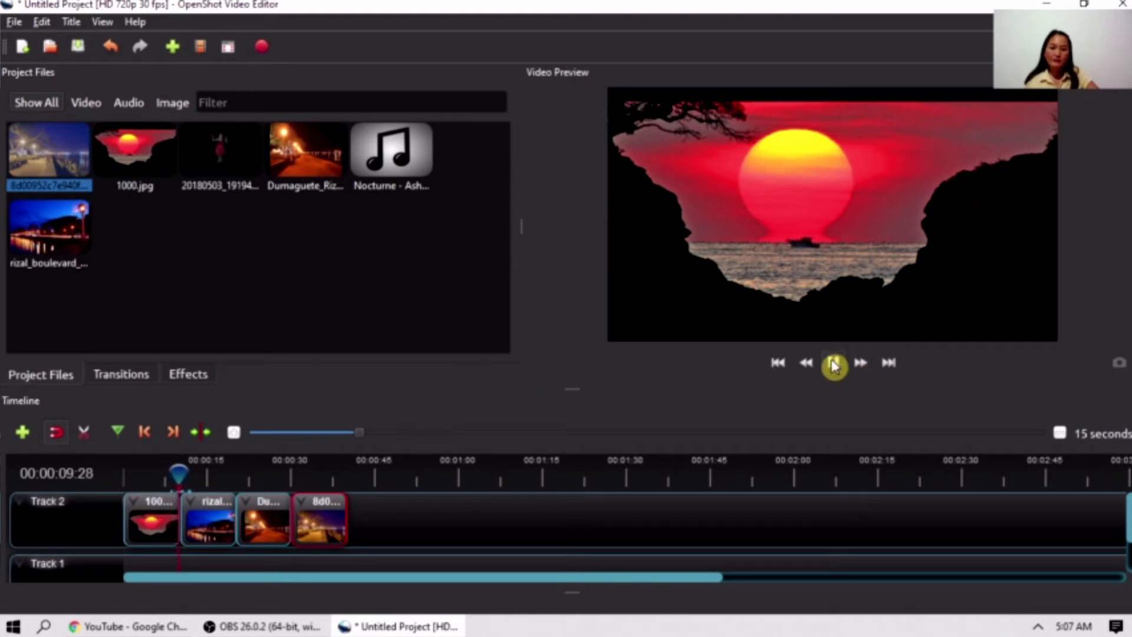
left_click(833, 363)
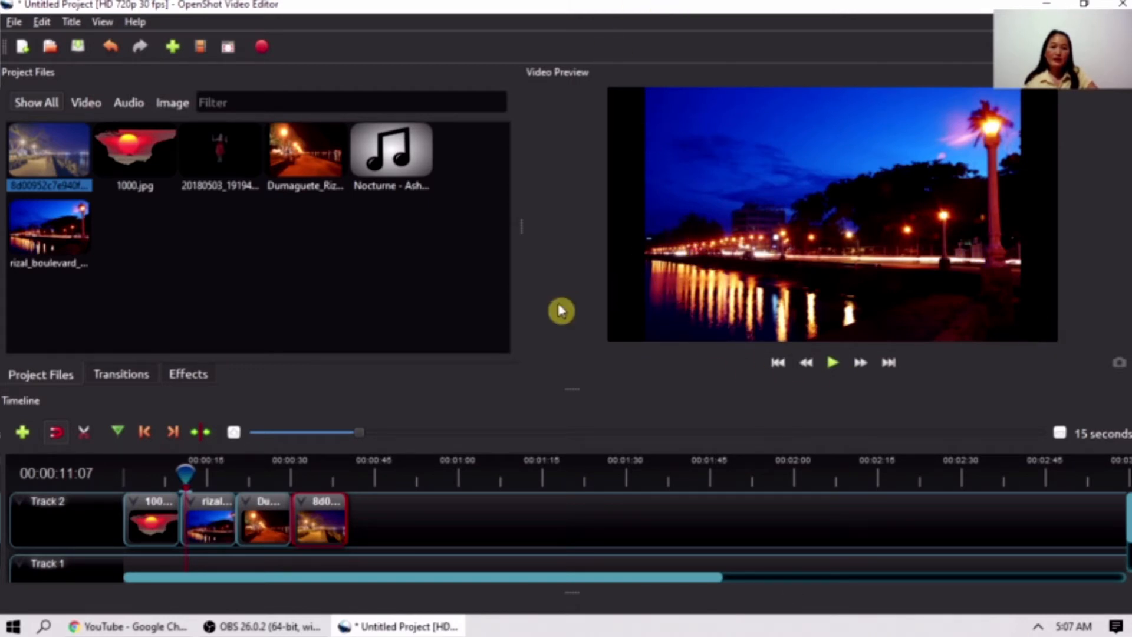
Step: Set the layout of the rizal_boulevard clip on Track 2 to Show All (Distort)
left_click(210, 523)
right_click(210, 524)
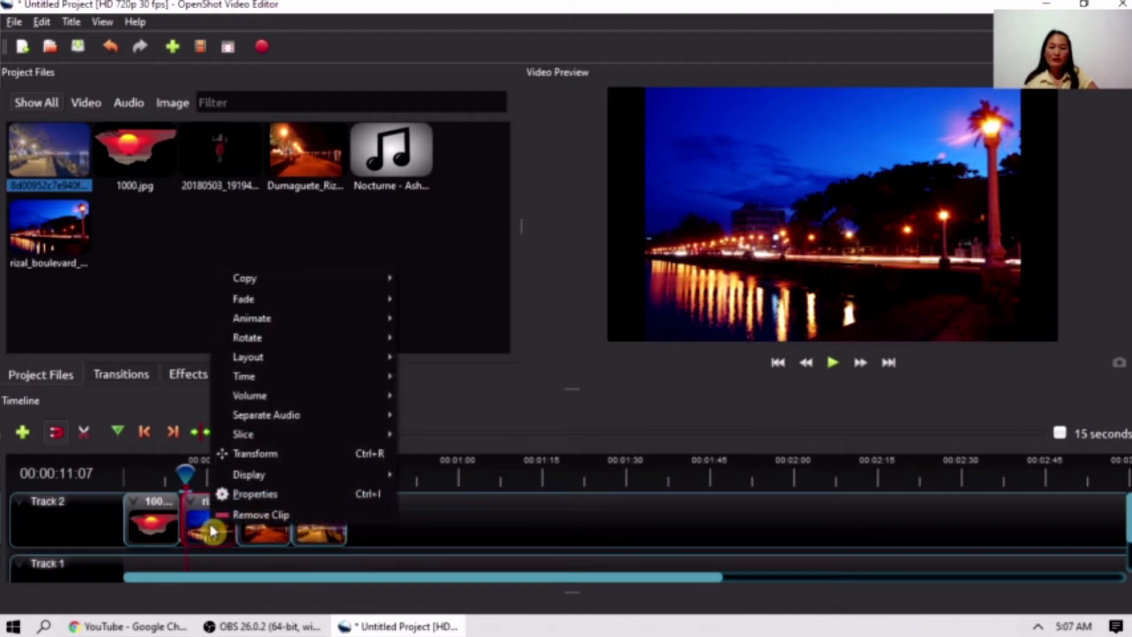
mouse_move(339, 362)
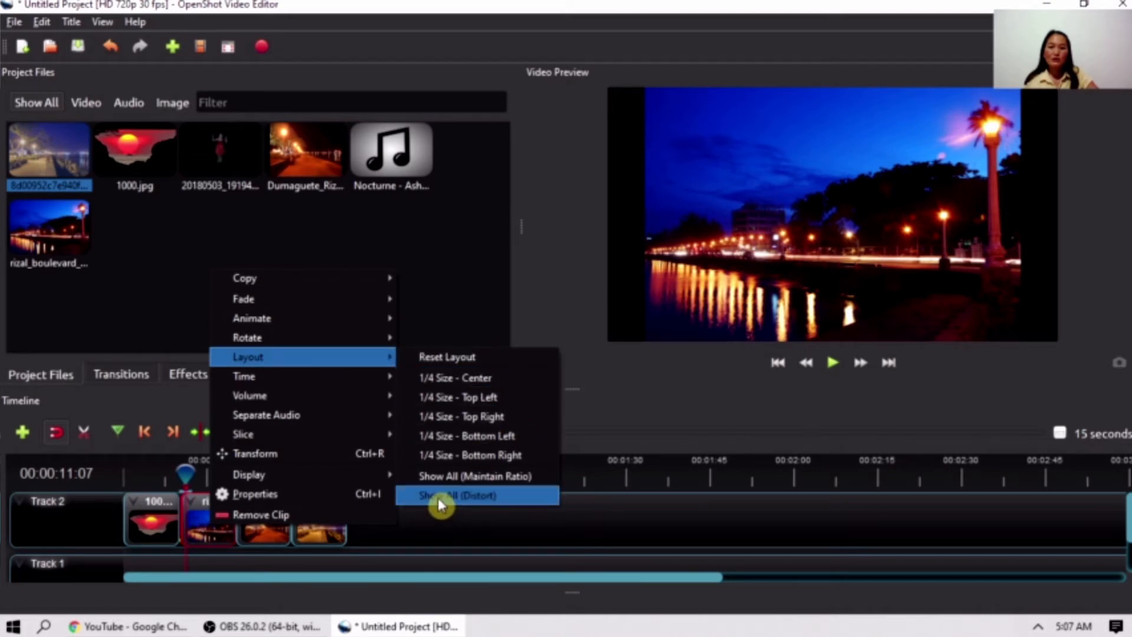
left_click(494, 499)
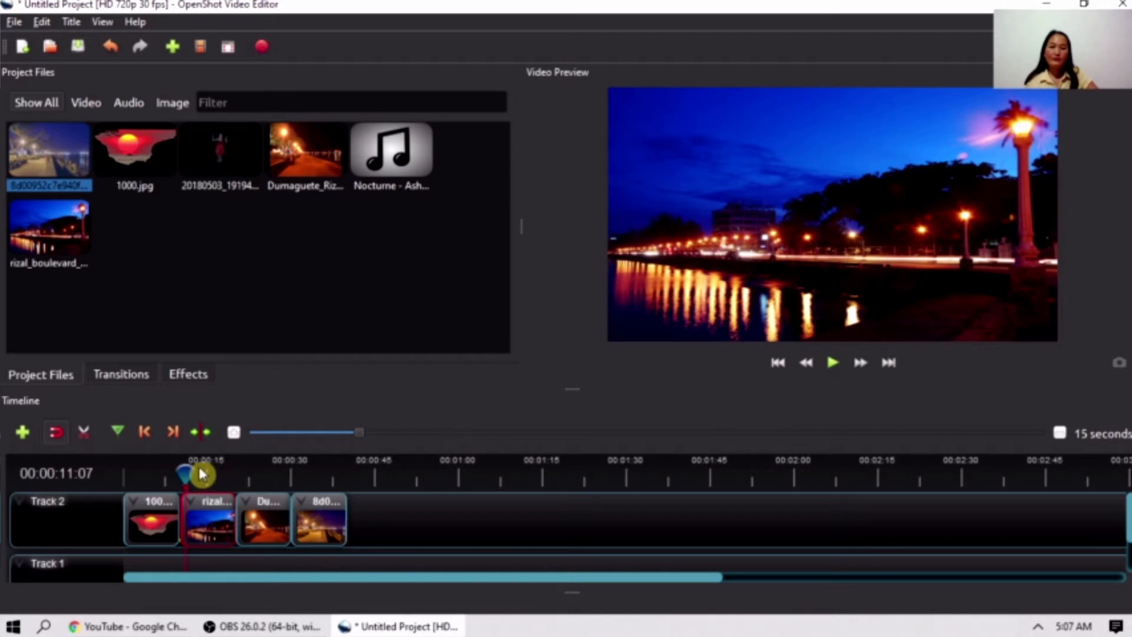
Step: Preview the change from the sunset into the rizal_boulevard clip and from there into the Dumaguete_Rizal_Boulevard clip
left_click_drag(184, 472, 173, 472)
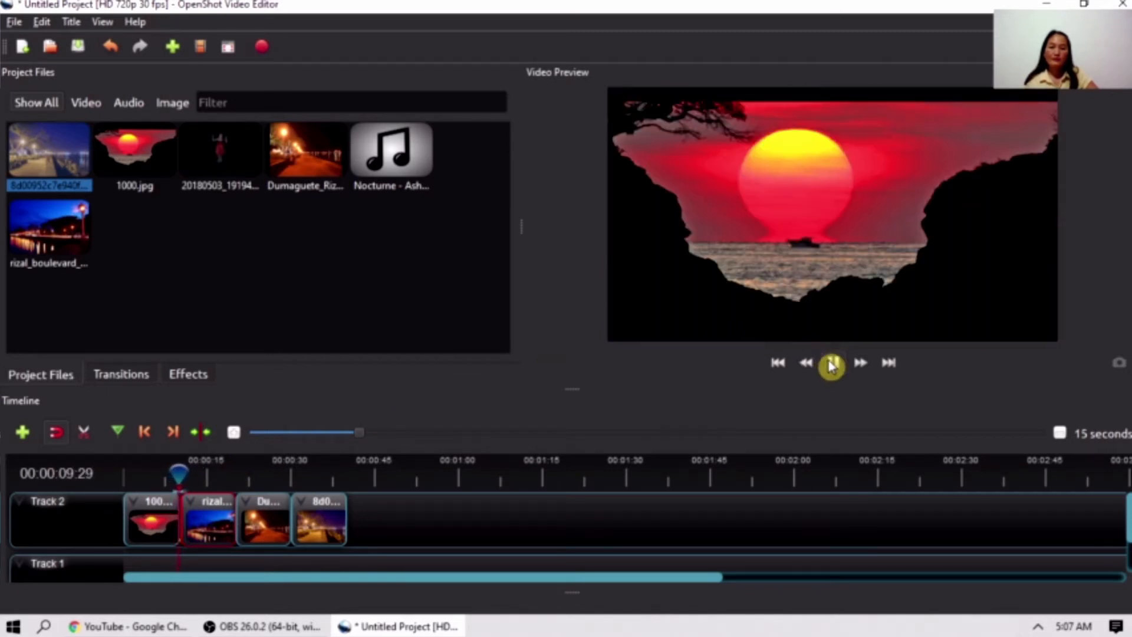
left_click(830, 363)
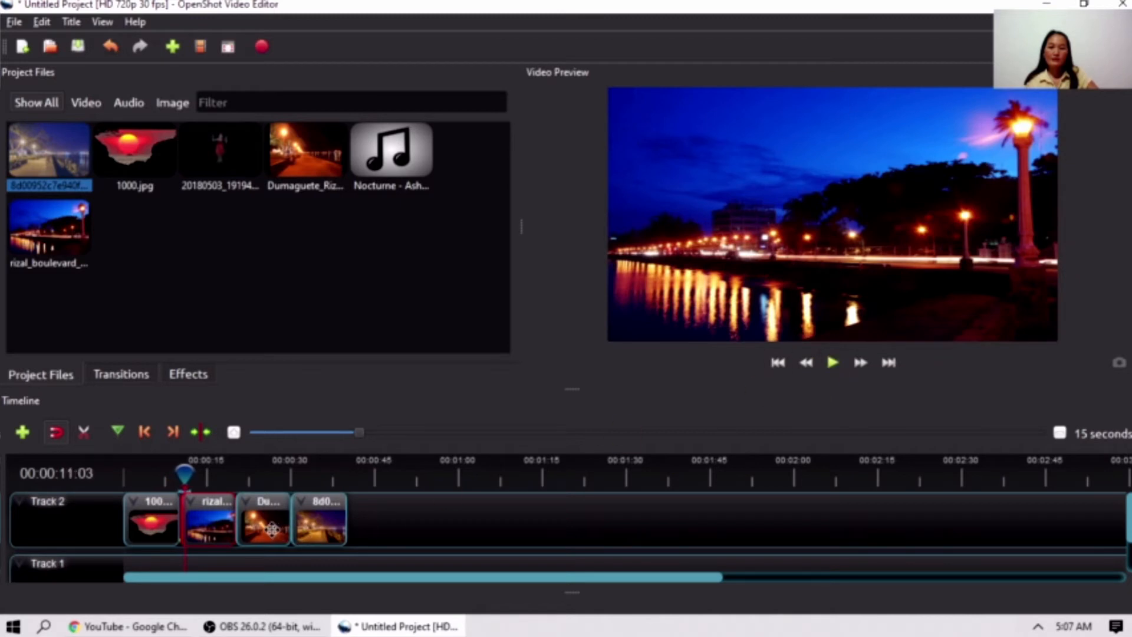
left_click(271, 529)
left_click_drag(185, 473, 229, 472)
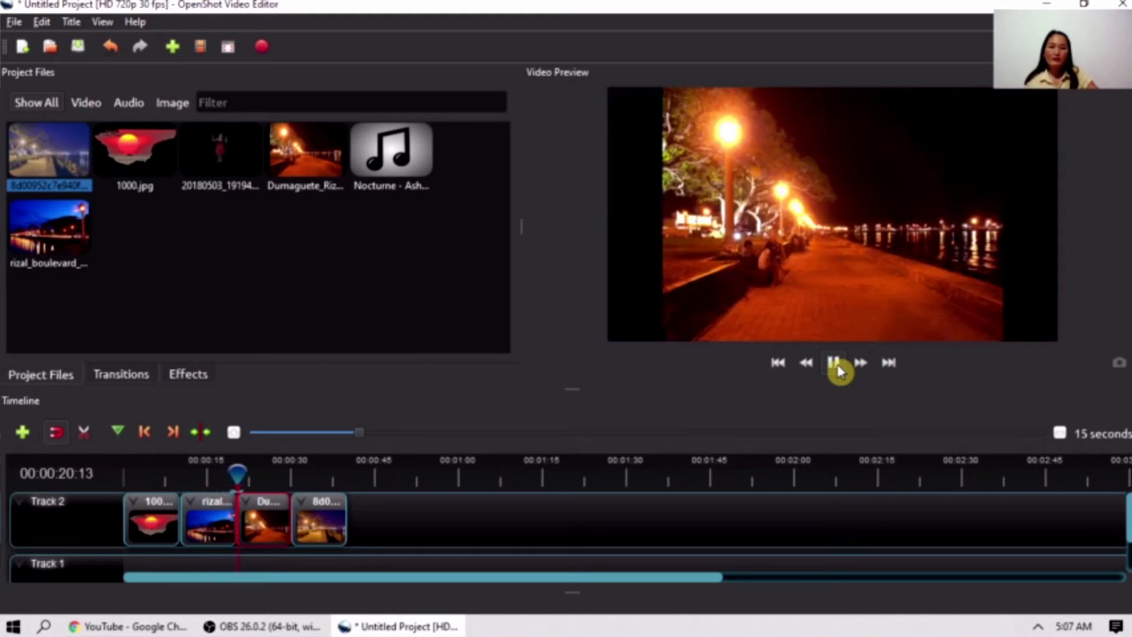
left_click(837, 366)
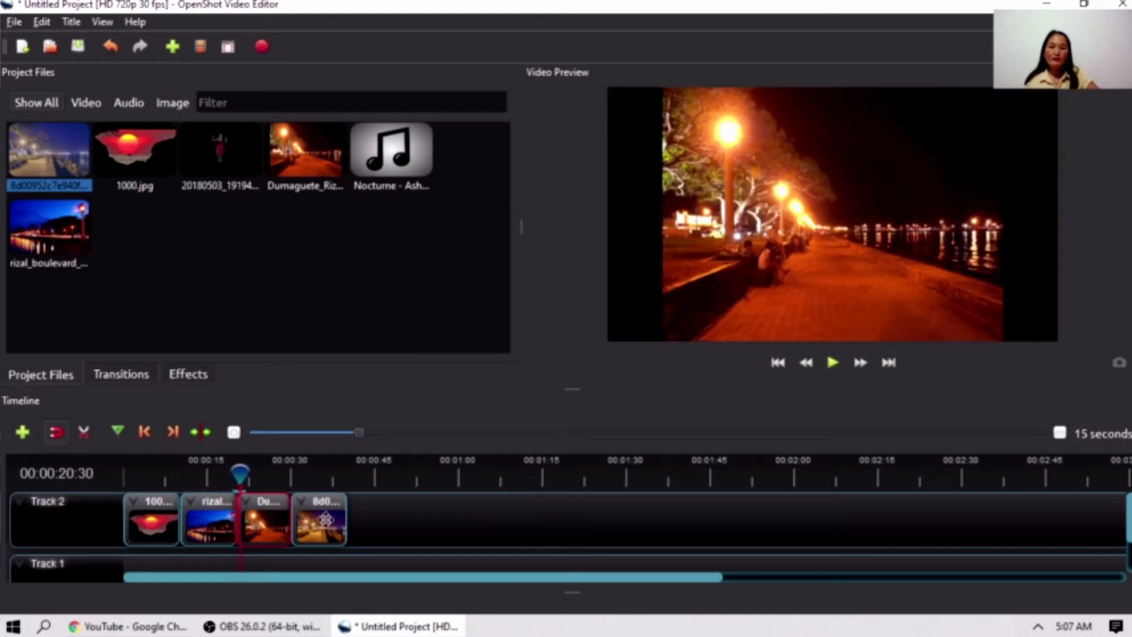
Step: Set the layout of the Dumaguete_Rizal_Boulevard clip on Track 2 to Show All (Distort)
right_click(249, 526)
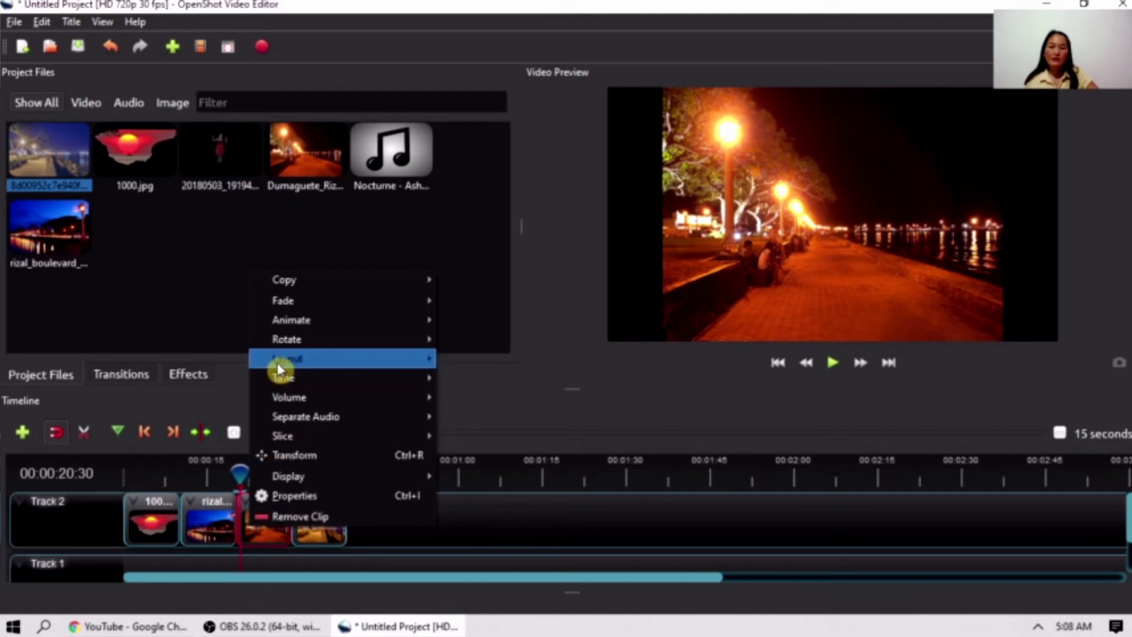
mouse_move(419, 359)
left_click(473, 498)
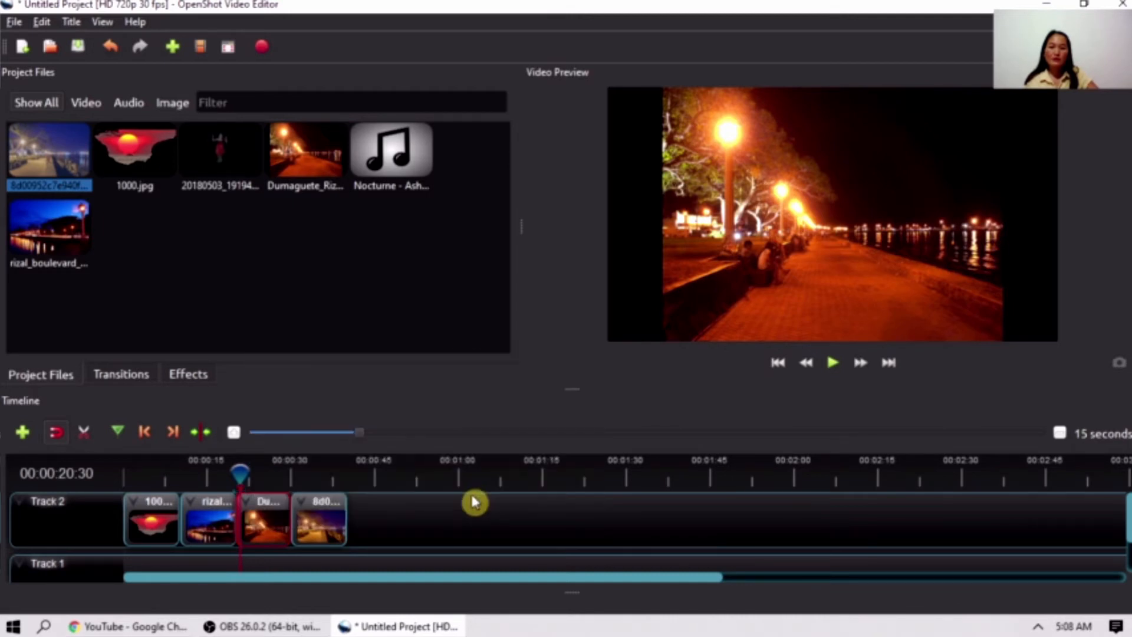
Step: Move the playhead into the 8d00952c7e940f clip on Track 2 and set that clip's layout to Show All (Distort)
left_click(303, 518)
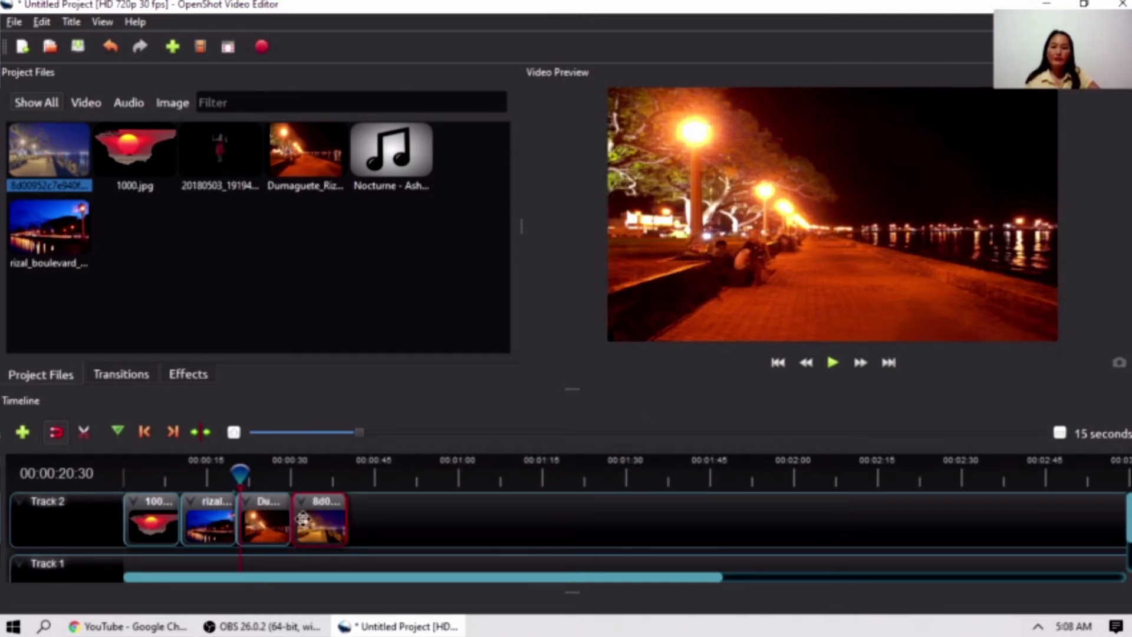
left_click_drag(240, 474, 295, 481)
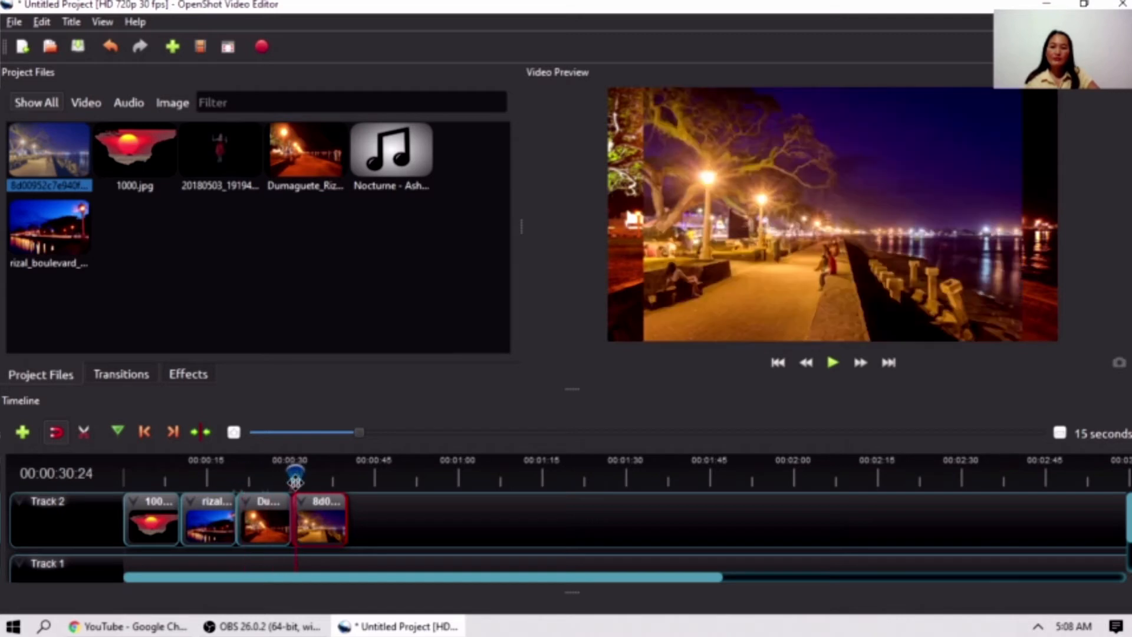
right_click(323, 527)
mouse_move(378, 361)
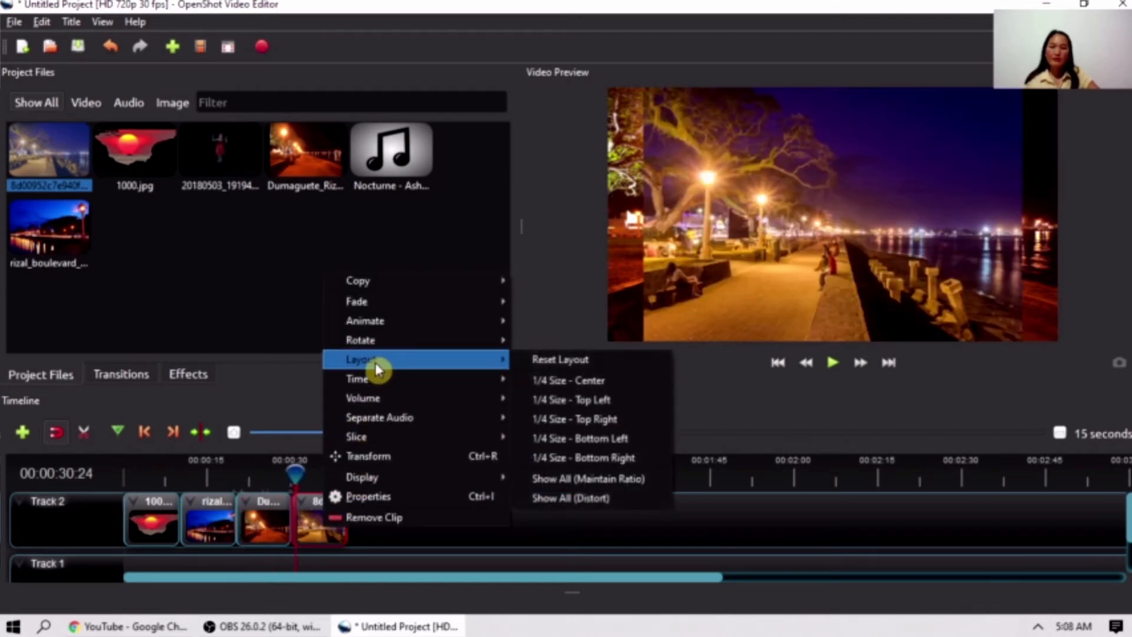
left_click(571, 499)
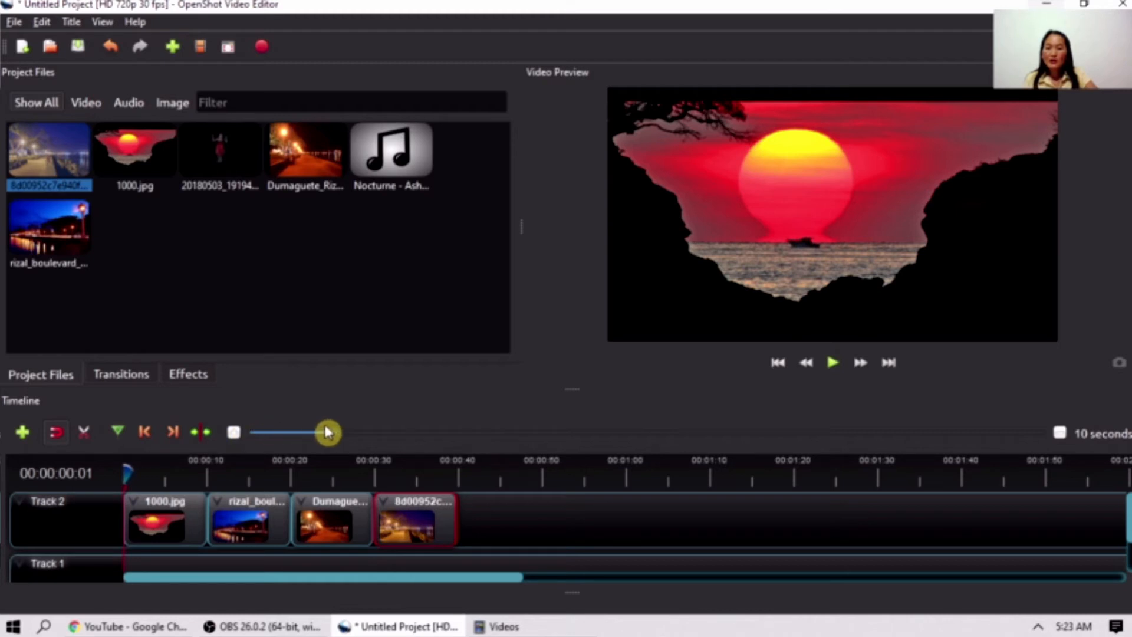
Step: Overlap each image clip on Track 2 with the one before it to create transitions, and adjust the transitions' extent
mouse_move(319, 435)
left_mouse_down()
mouse_move(271, 433)
mouse_move(370, 436)
mouse_move(280, 437)
mouse_move(325, 436)
left_mouse_up()
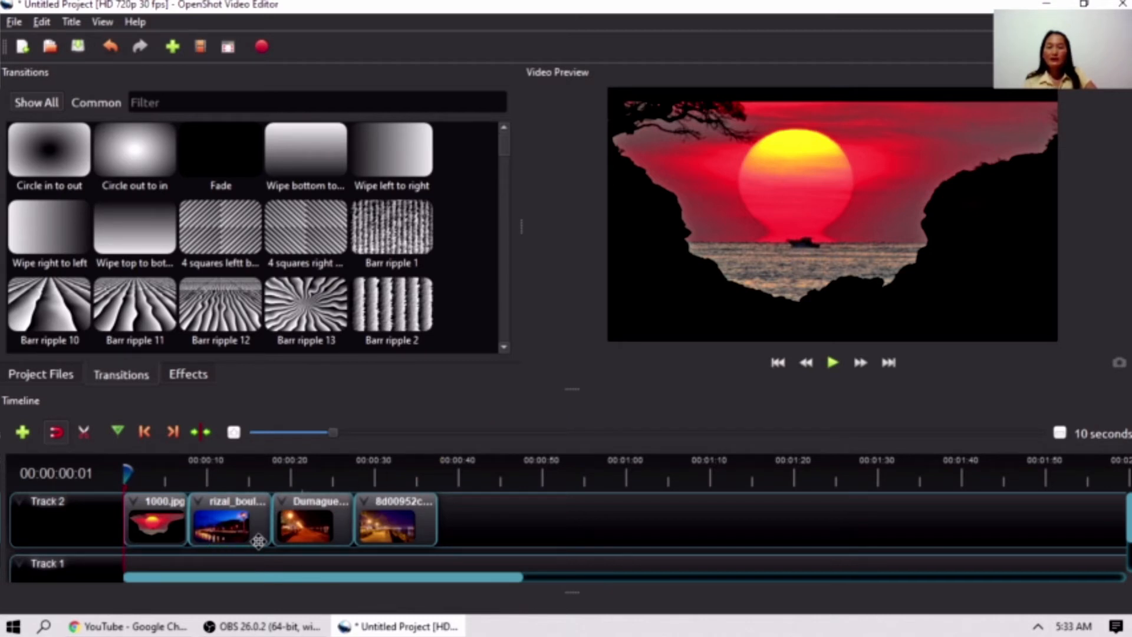
left_click(222, 535)
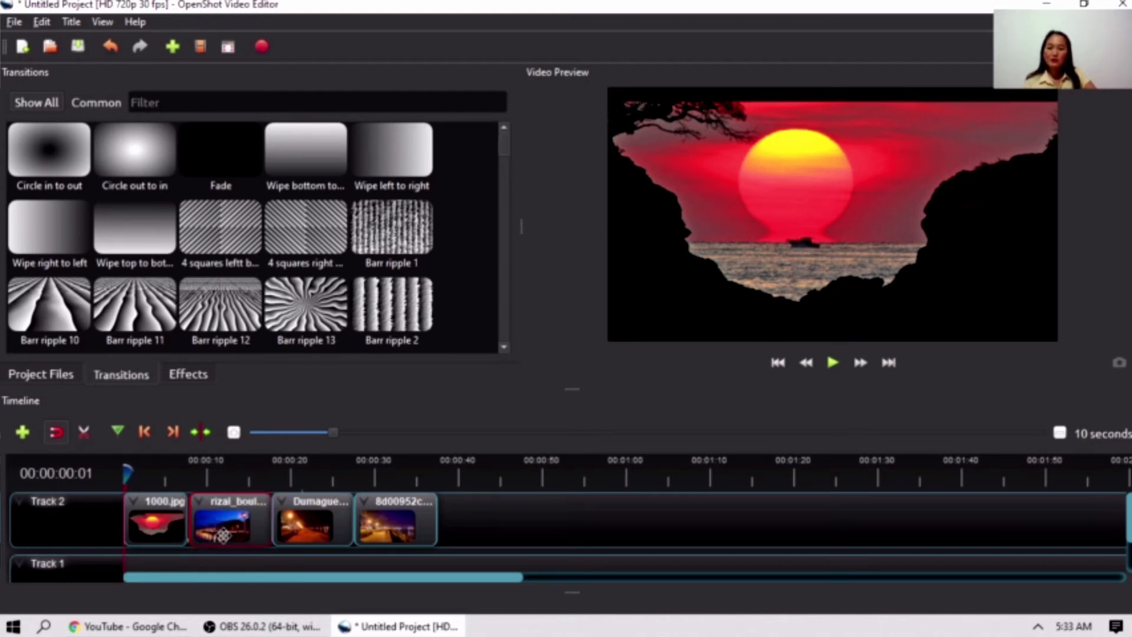
left_click_drag(240, 529, 208, 529)
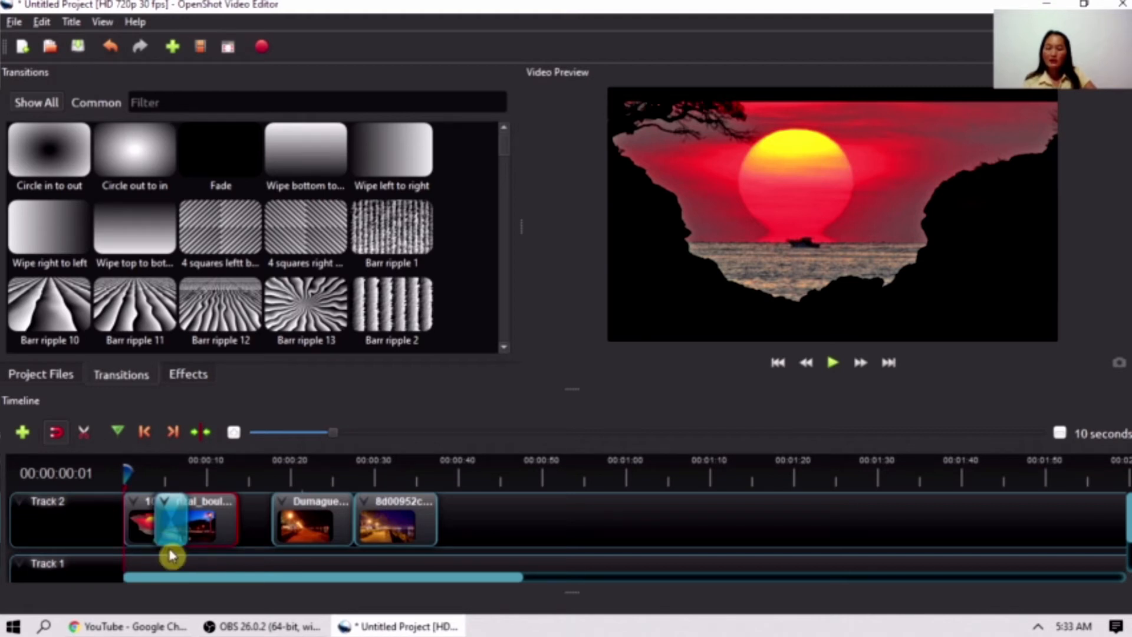
left_click_drag(319, 525, 253, 518)
left_click_drag(419, 529, 319, 525)
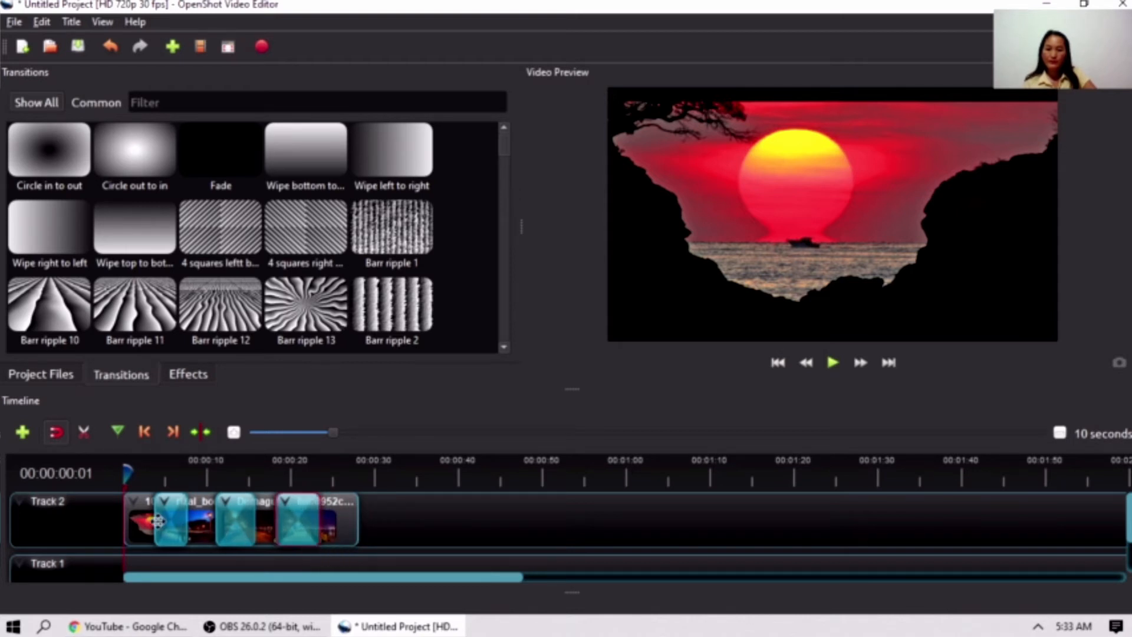
left_click_drag(155, 521, 269, 532)
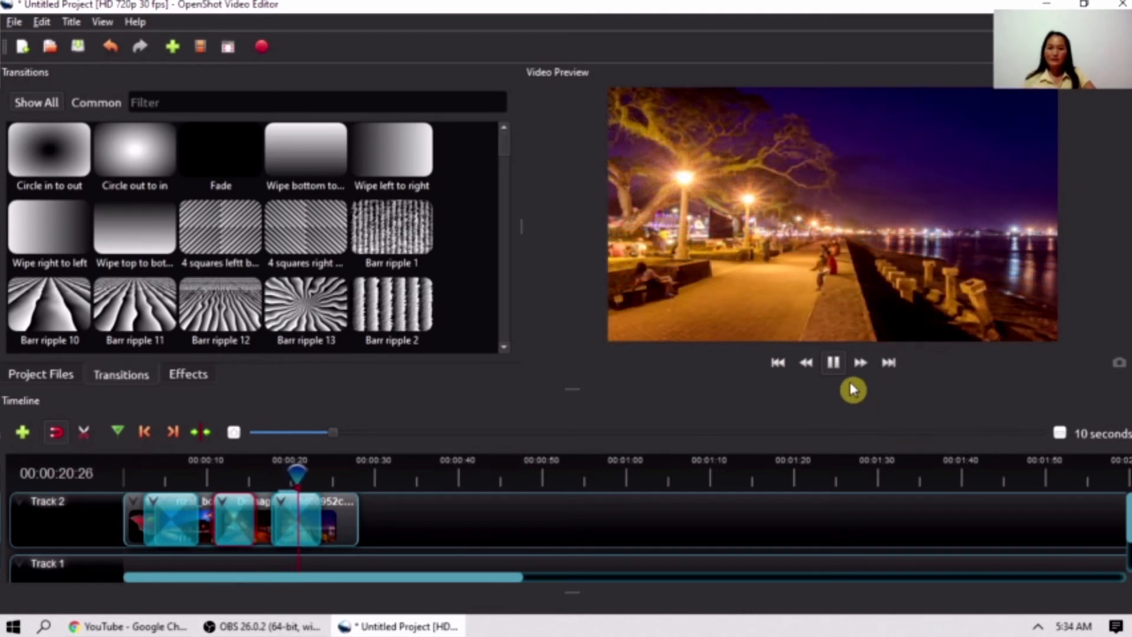
Step: Stop the preview and remove the transition between the Dumaguete_Rizal_Boulevard and 8d00952c7e940f clips
left_click(834, 363)
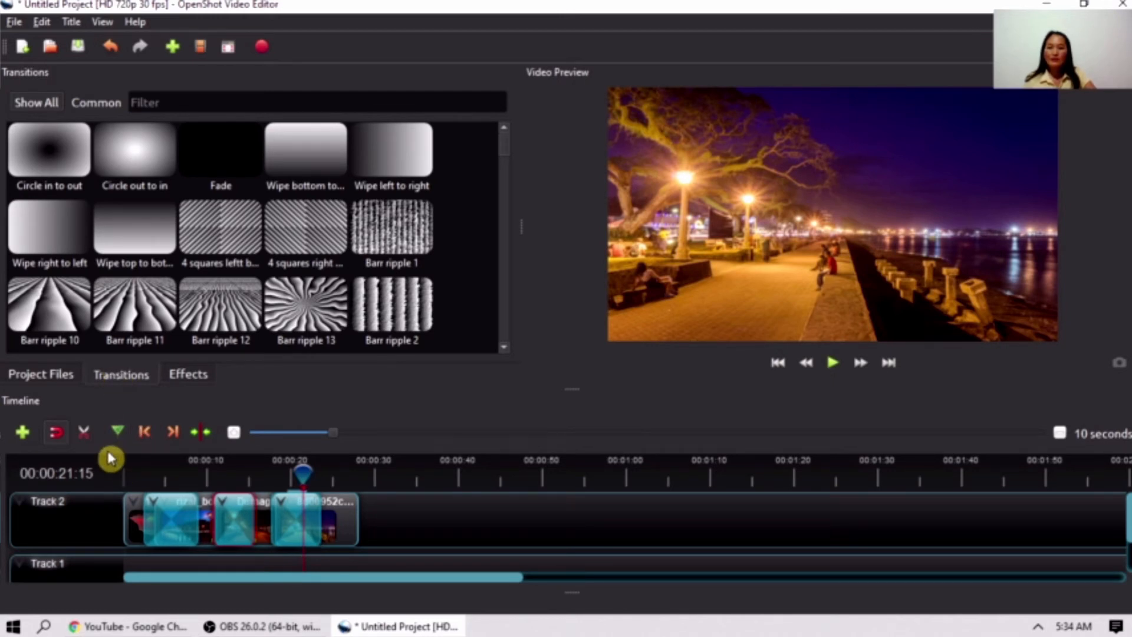
left_click(298, 537)
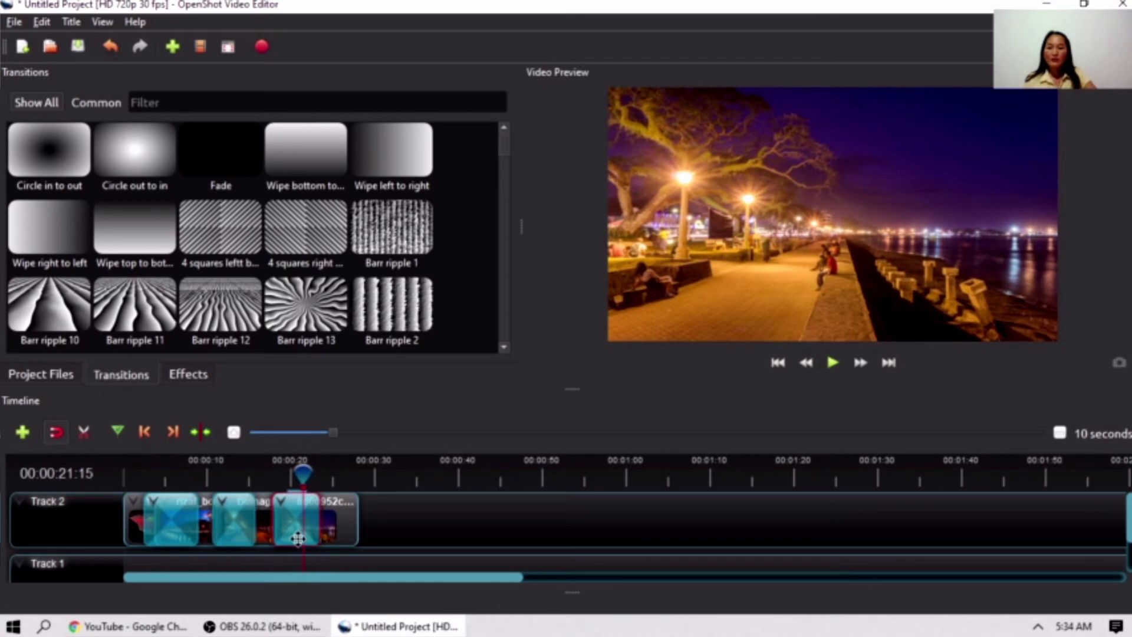
right_click(292, 519)
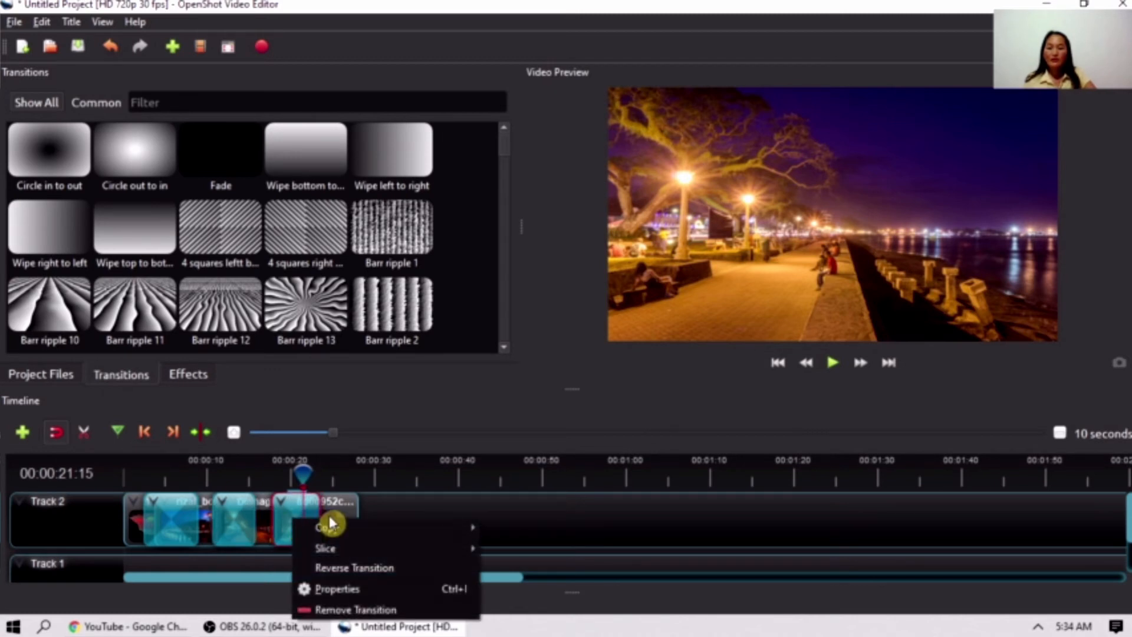
left_click(347, 613)
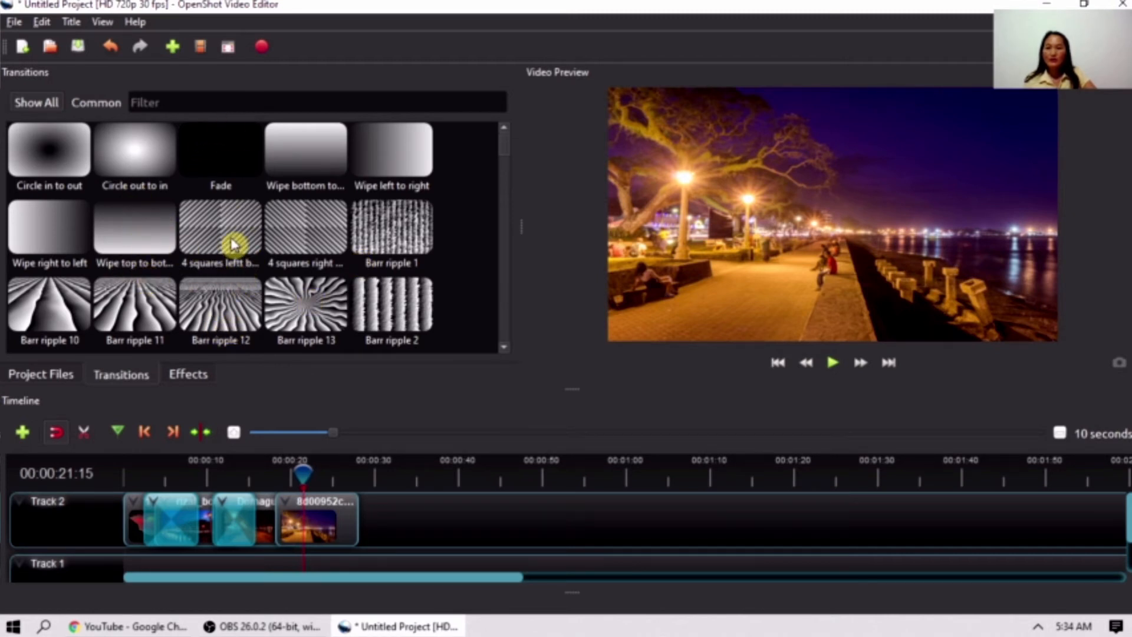
Step: Place the Board 8 transition where the Dumaguete_Rizal_Boulevard clip meets the last image, and preview it from about 00:00:16
scroll(215, 253, "down", 5)
left_click(131, 151)
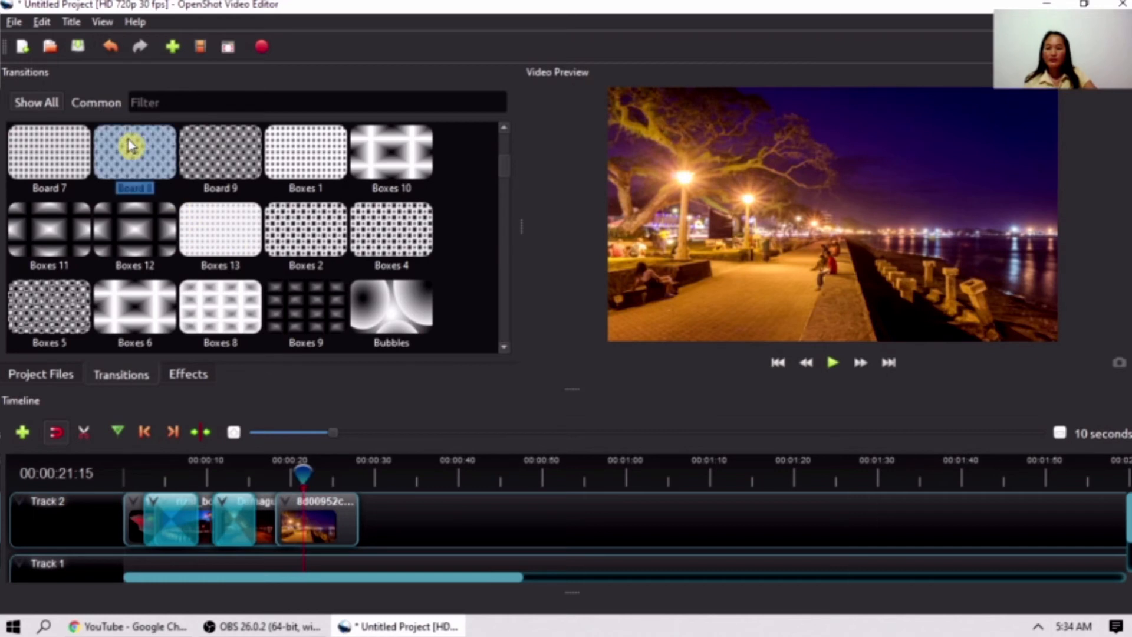
left_click_drag(132, 151, 306, 523)
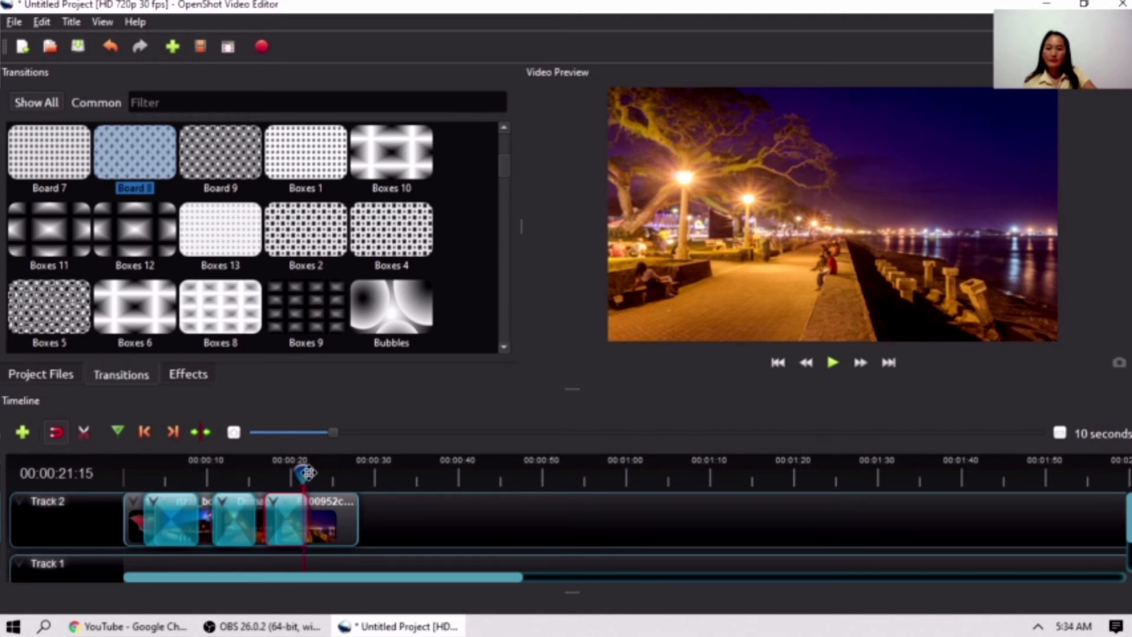
left_click_drag(306, 472, 263, 472)
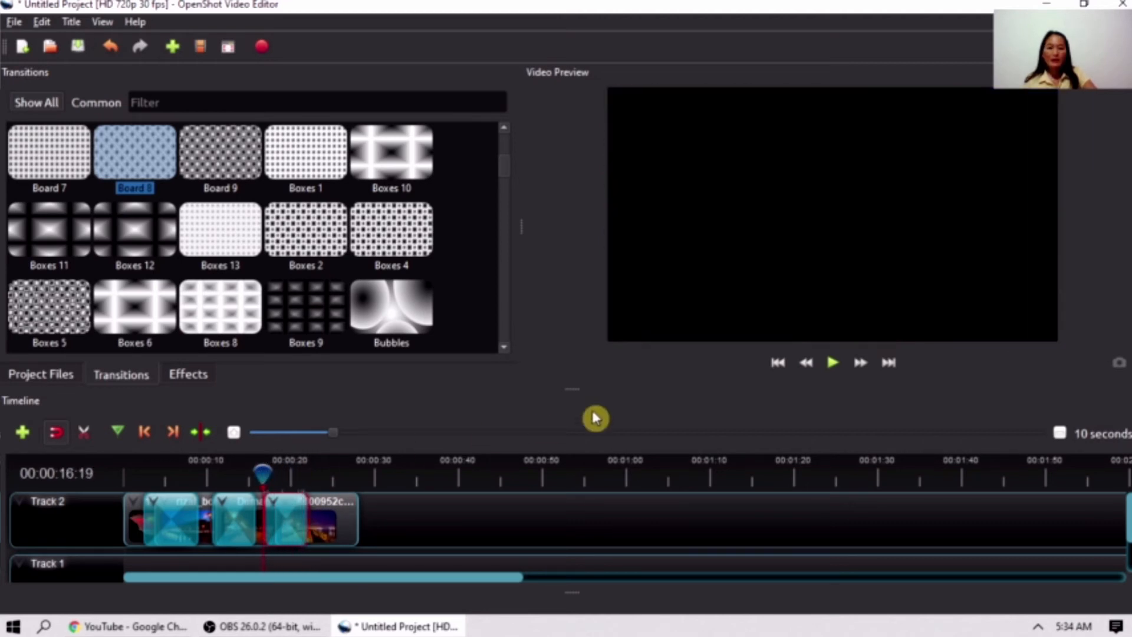
left_click(832, 364)
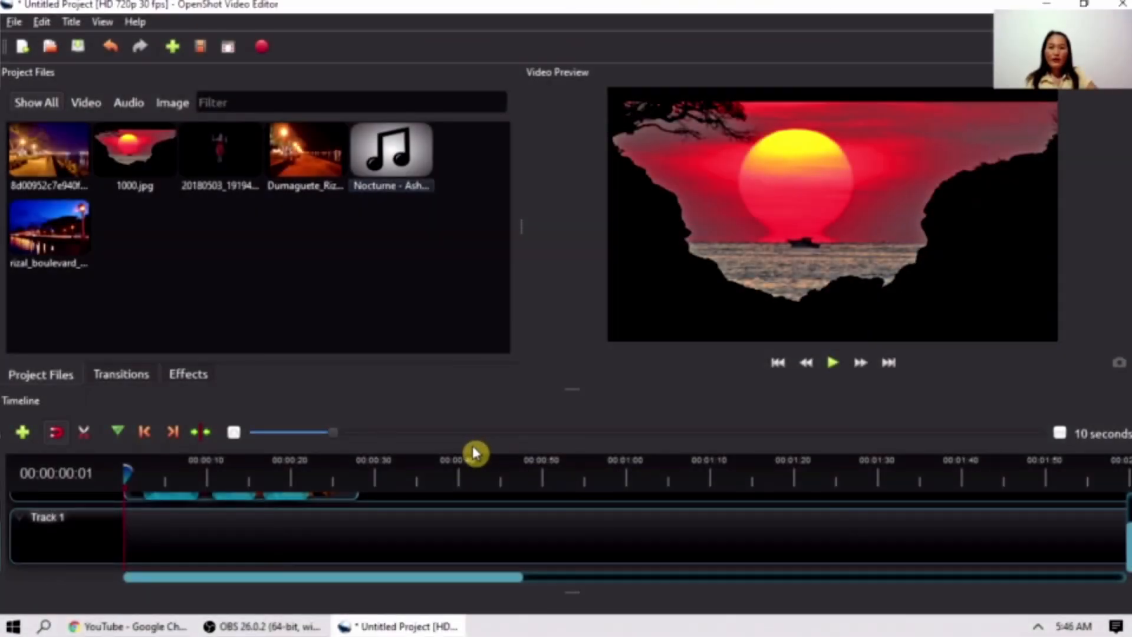
Step: Add the Nocturne mp3 at the start of Track 1 and split it with the Razor at 00:00:28:04, where the images end
left_click_drag(397, 164, 131, 534)
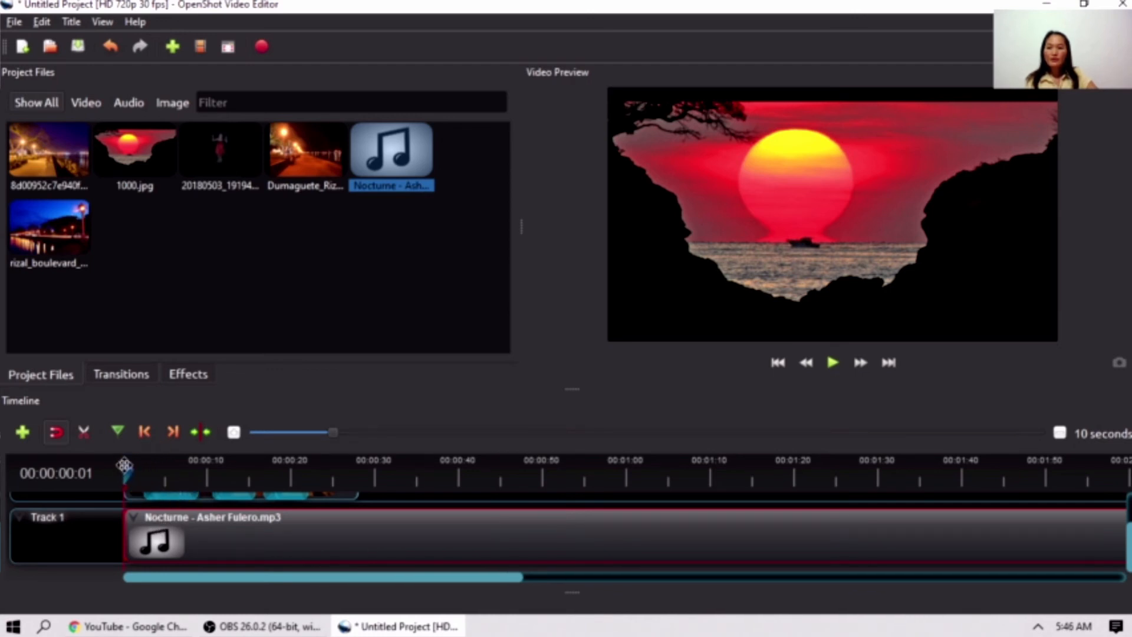
left_click_drag(124, 465, 359, 466)
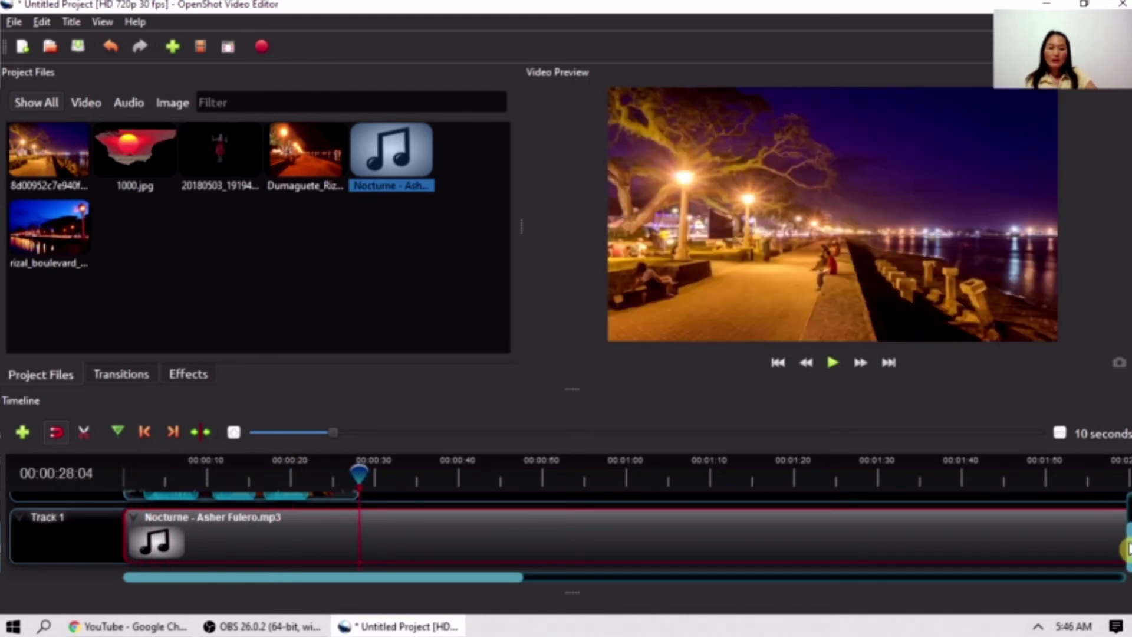
left_click_drag(1129, 548, 1128, 540)
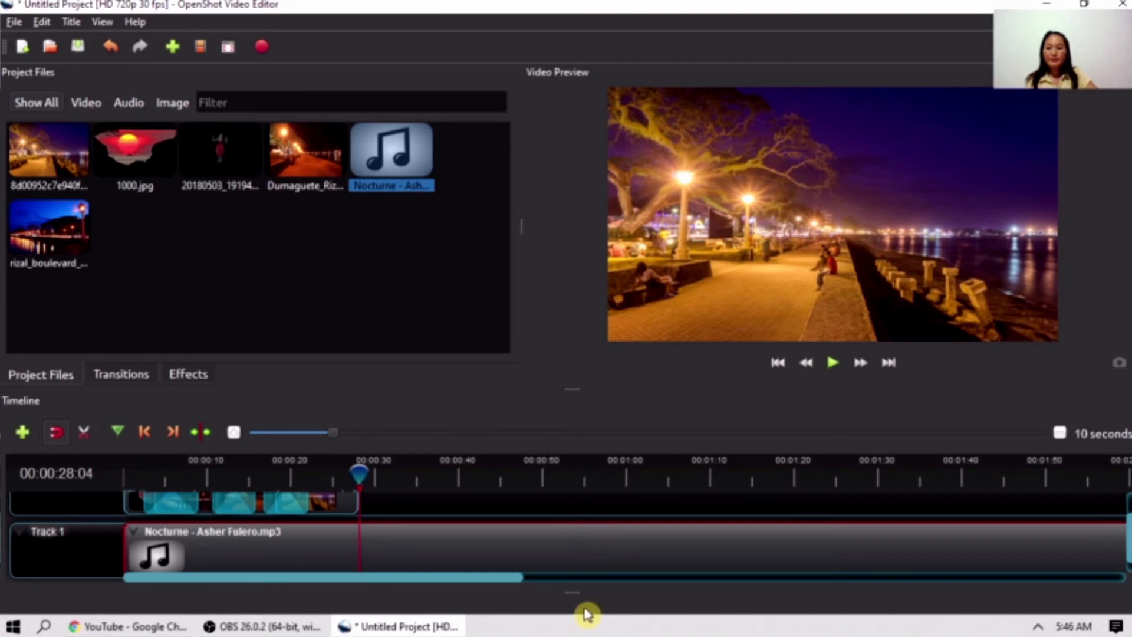
left_click(83, 437)
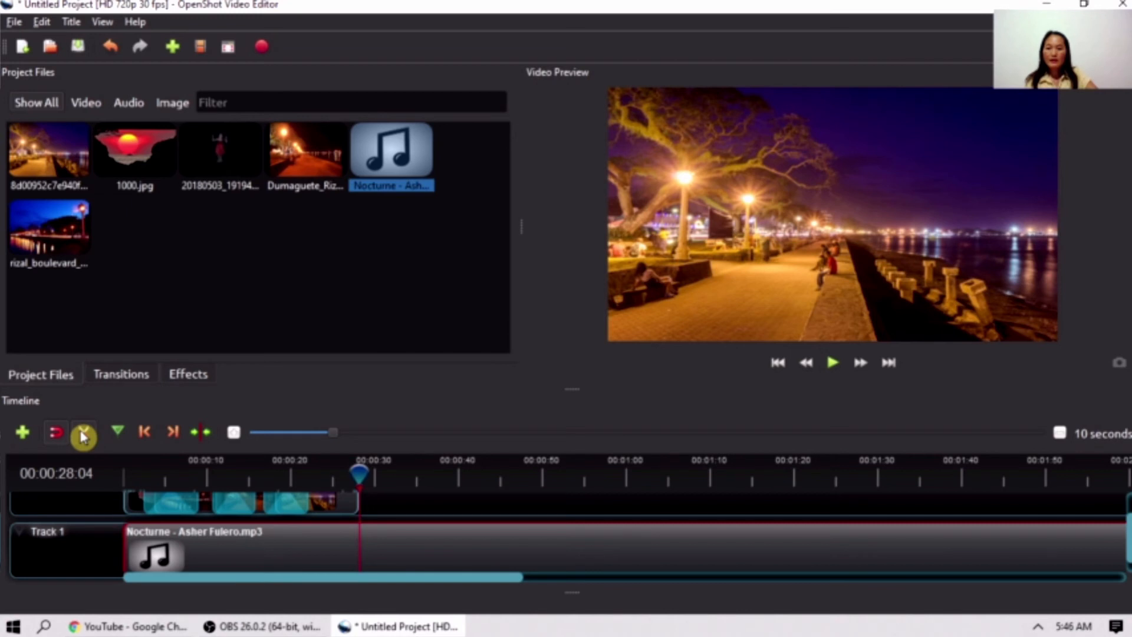
left_click(362, 534)
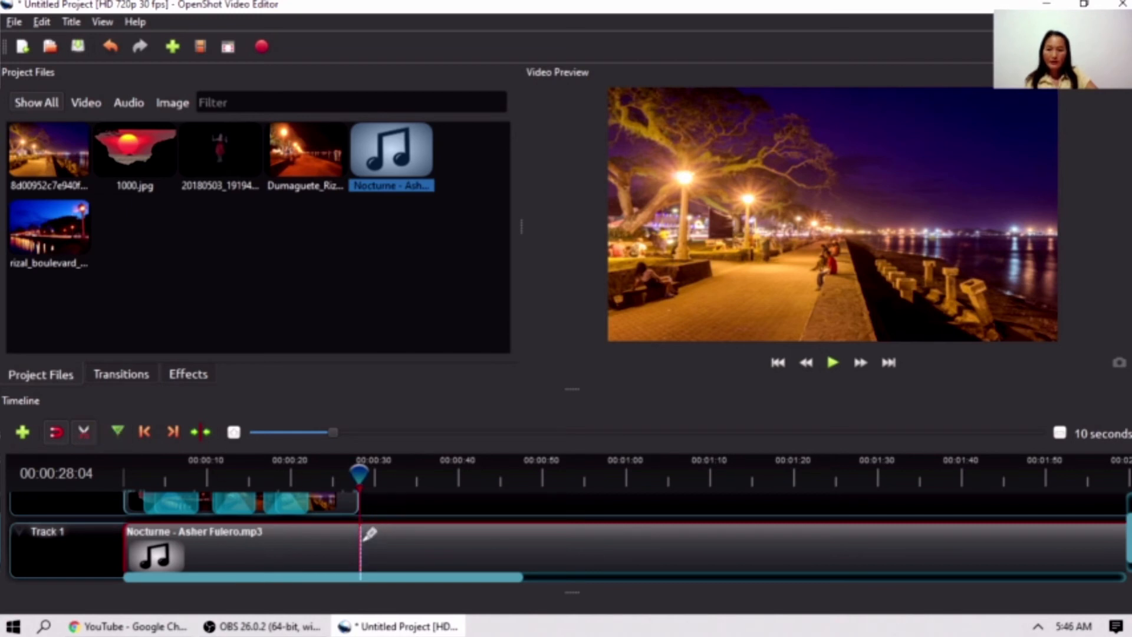
left_click(360, 527)
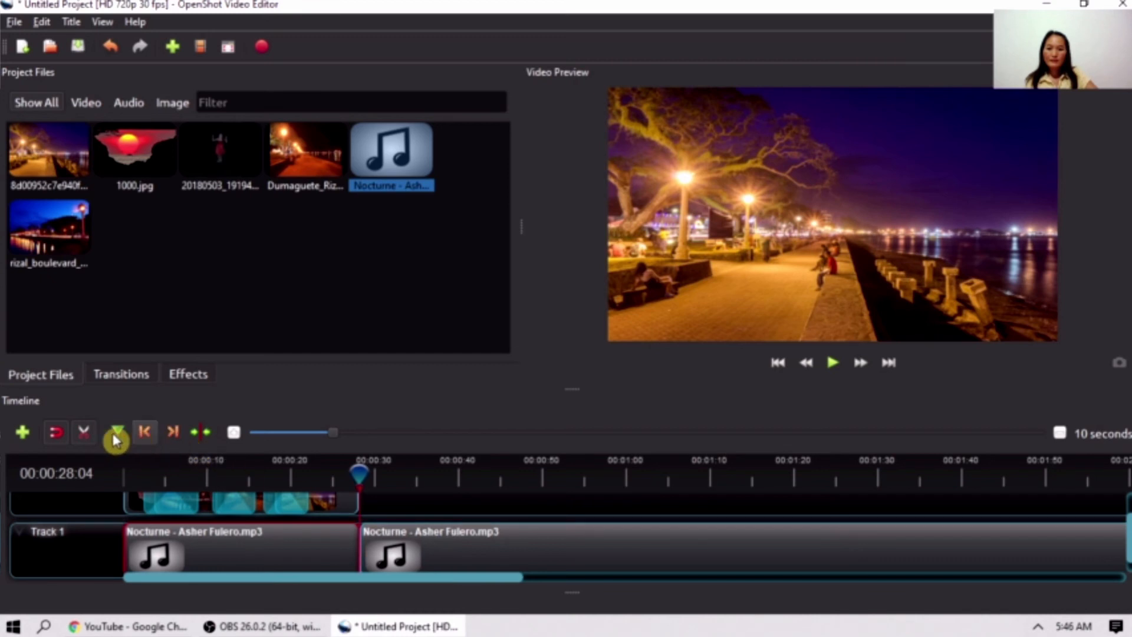
left_click(84, 432)
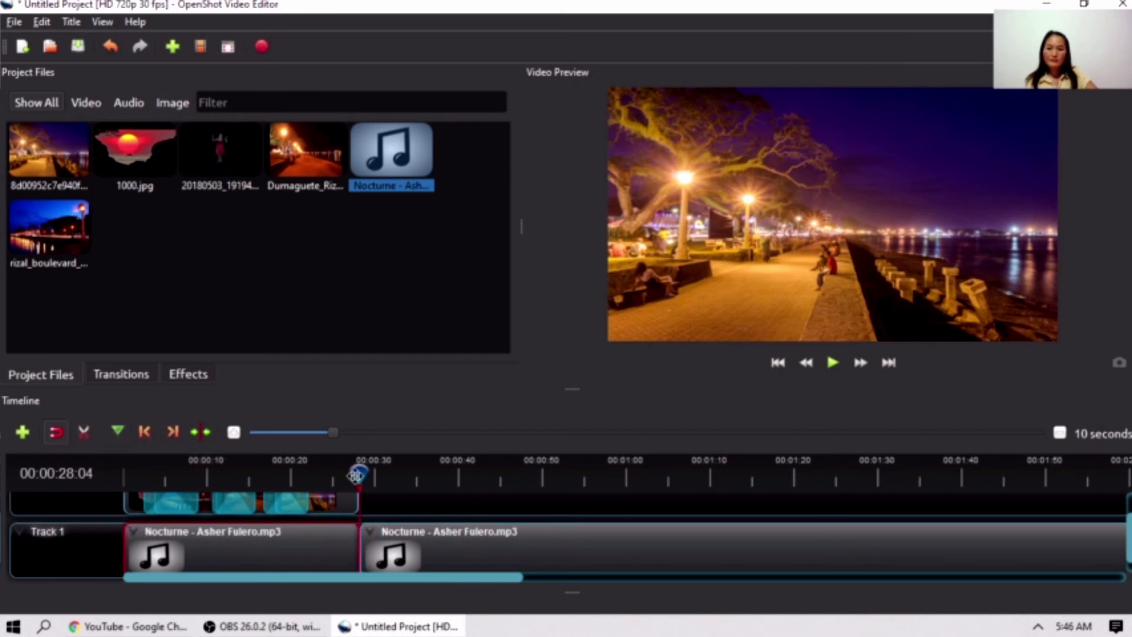
Step: Remove the part of the Nocturne audio on Track 1 that follows the split
left_click(424, 543)
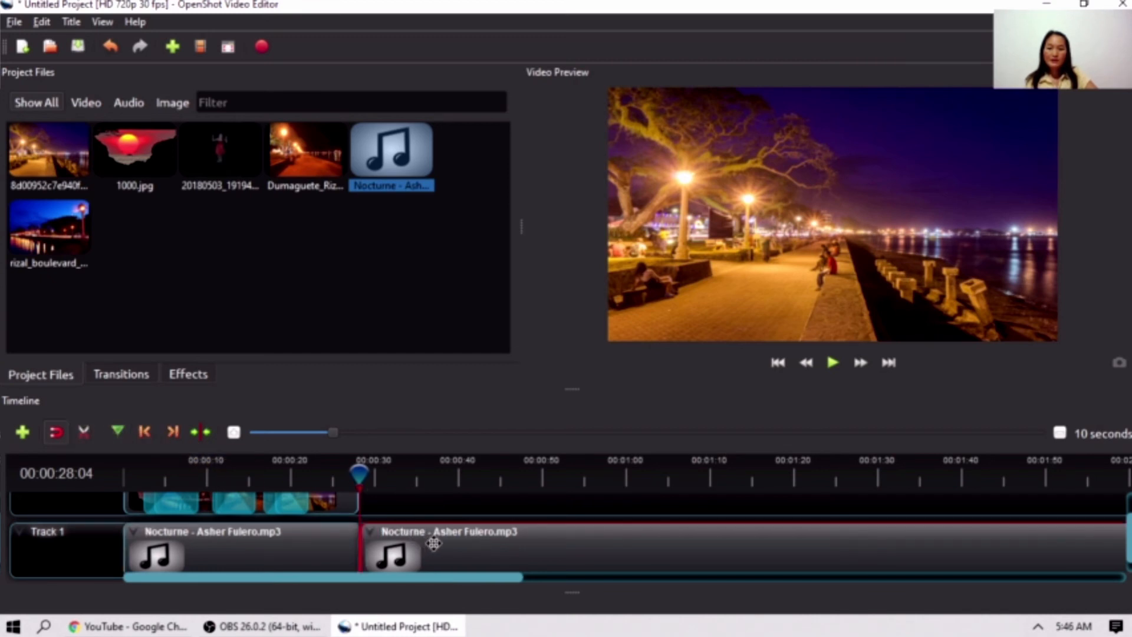
right_click(434, 543)
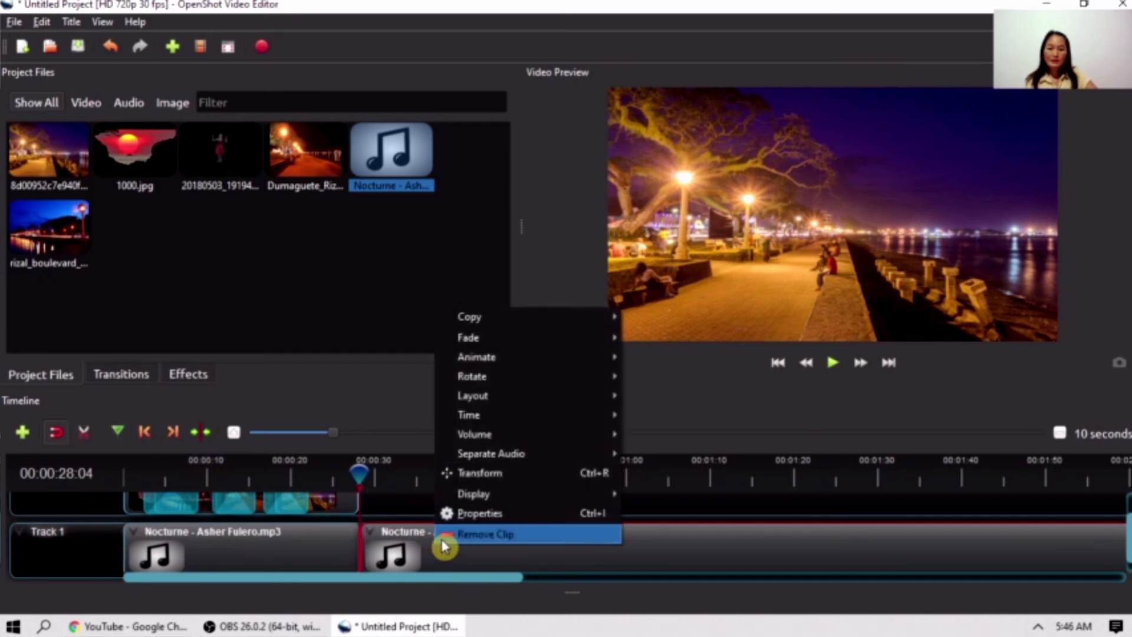
left_click(488, 542)
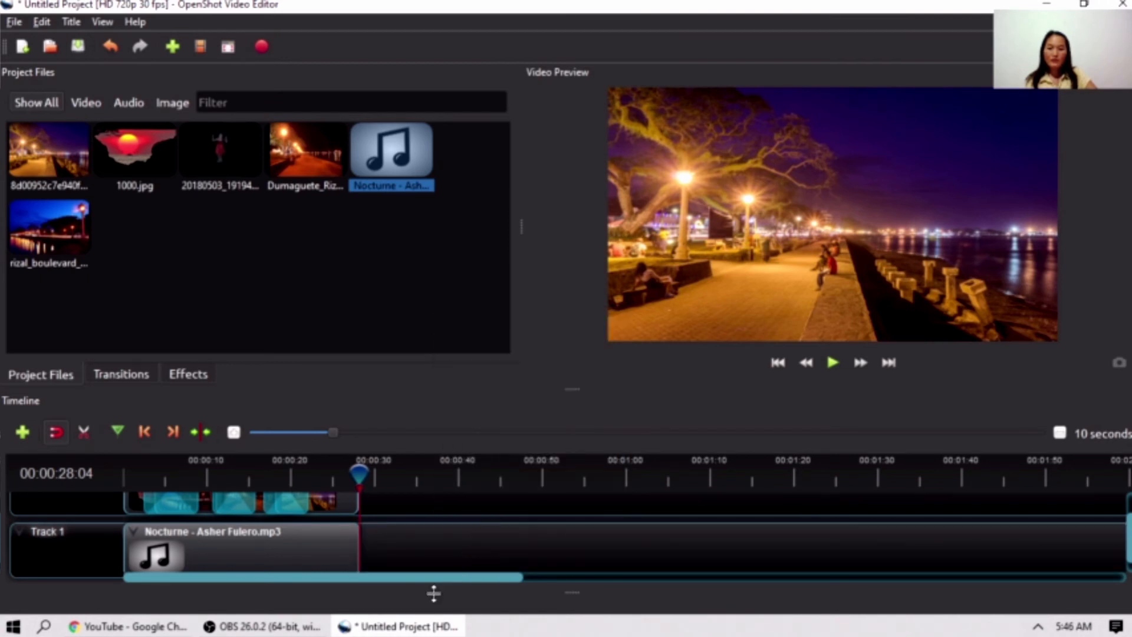
left_click_drag(1129, 542, 1129, 510)
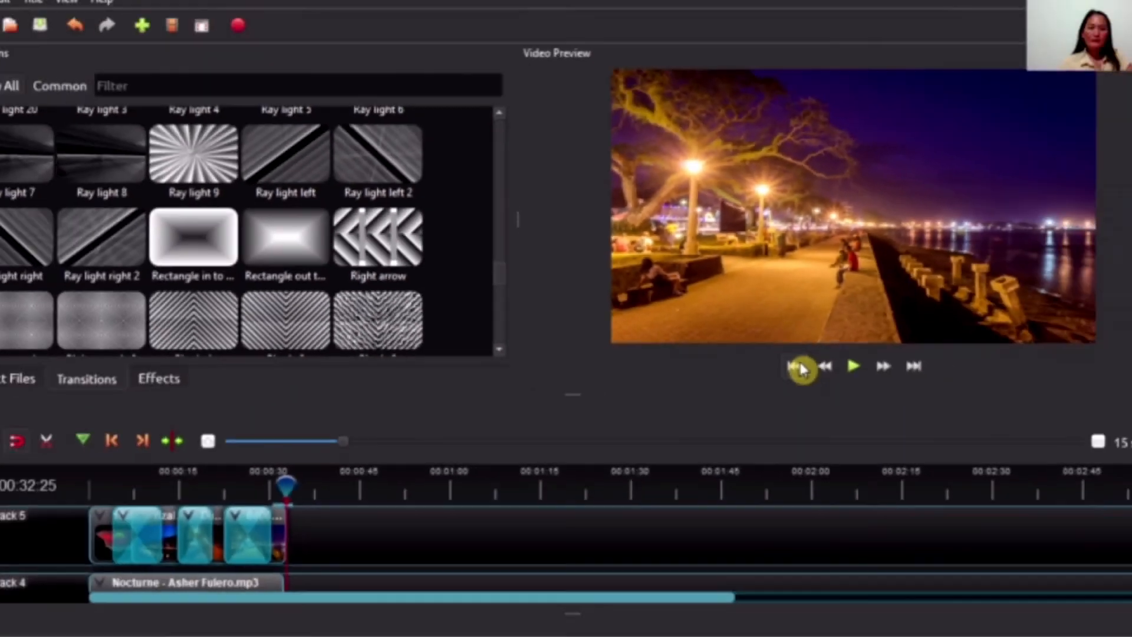
Step: Play the whole project from the beginning to the end of the last image and stop playback
left_click(780, 364)
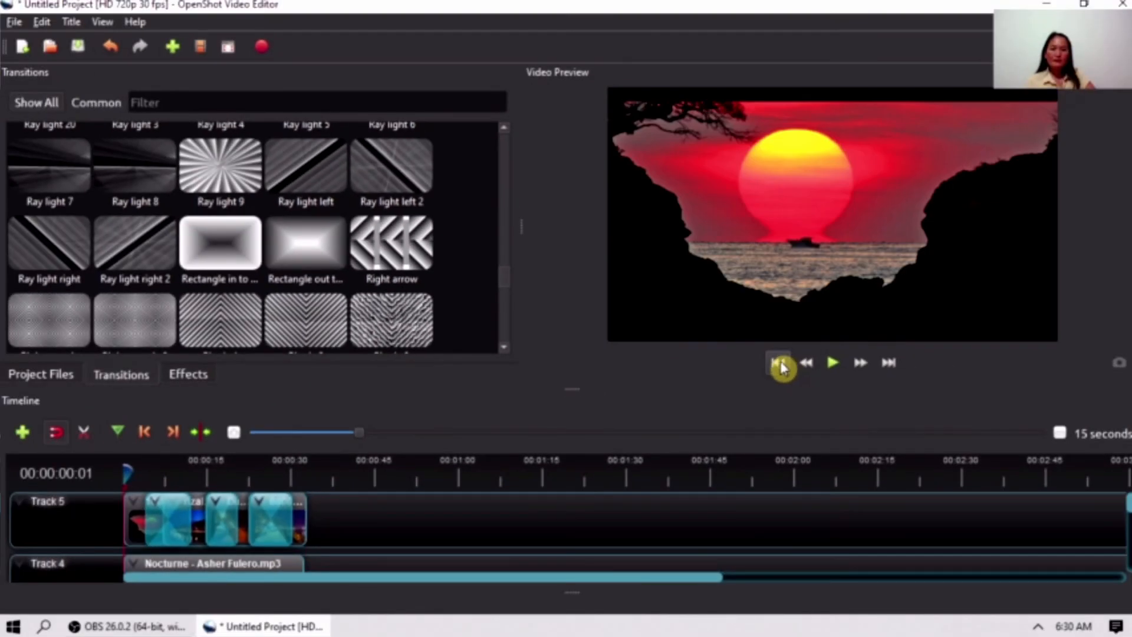
left_click(834, 364)
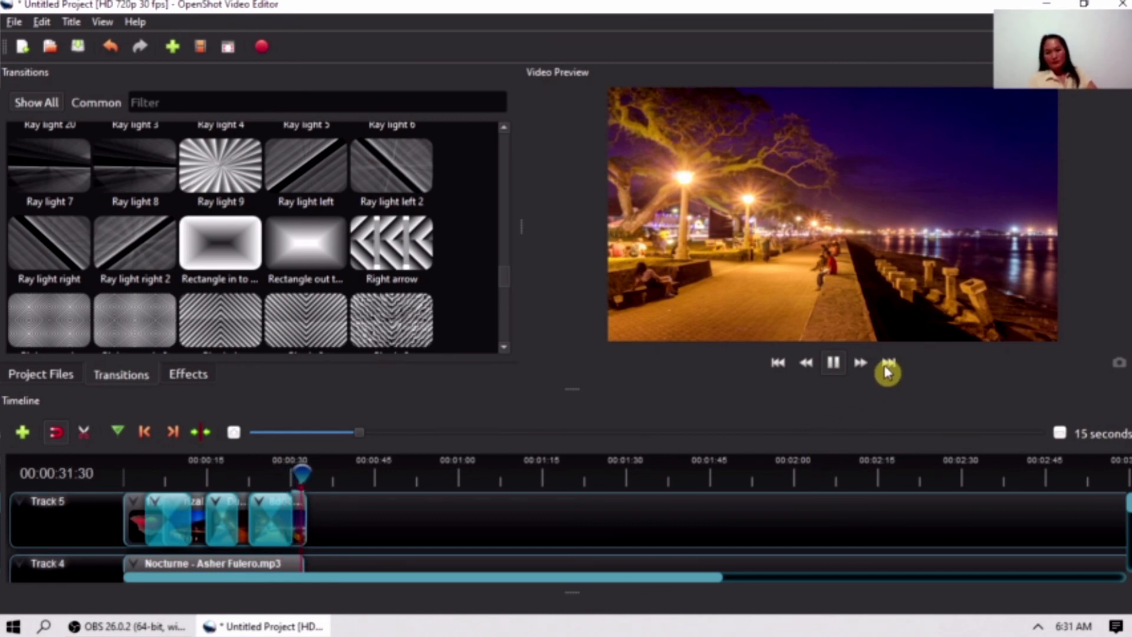
key("space")
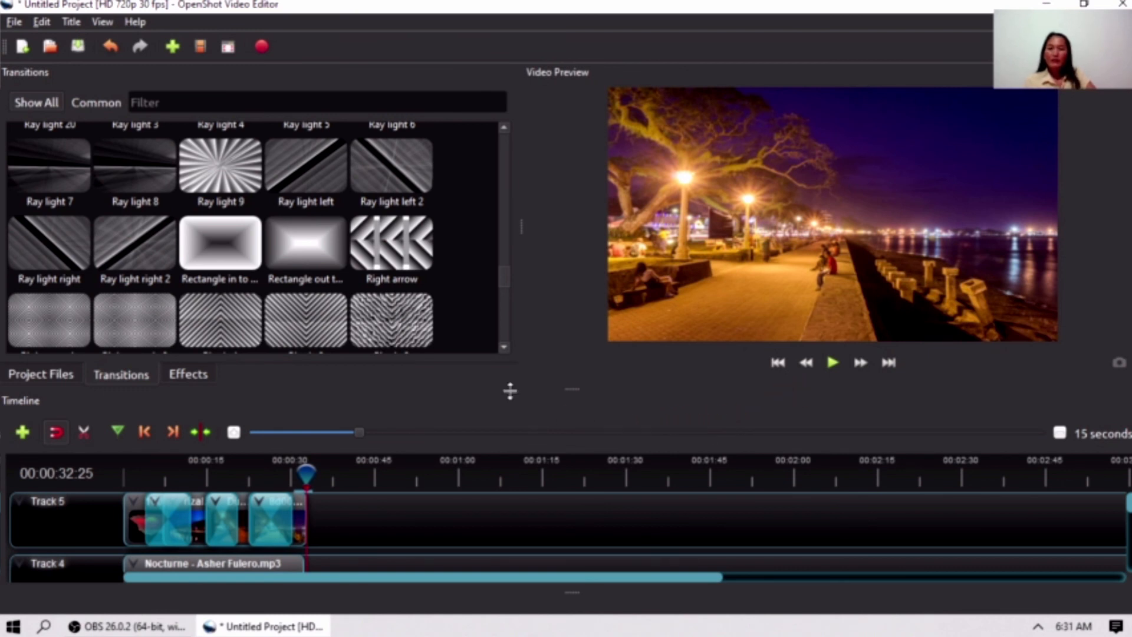
Step: Open the Export Video settings to review the file name, target, video profile and quality, and close them without exporting
left_click(263, 50)
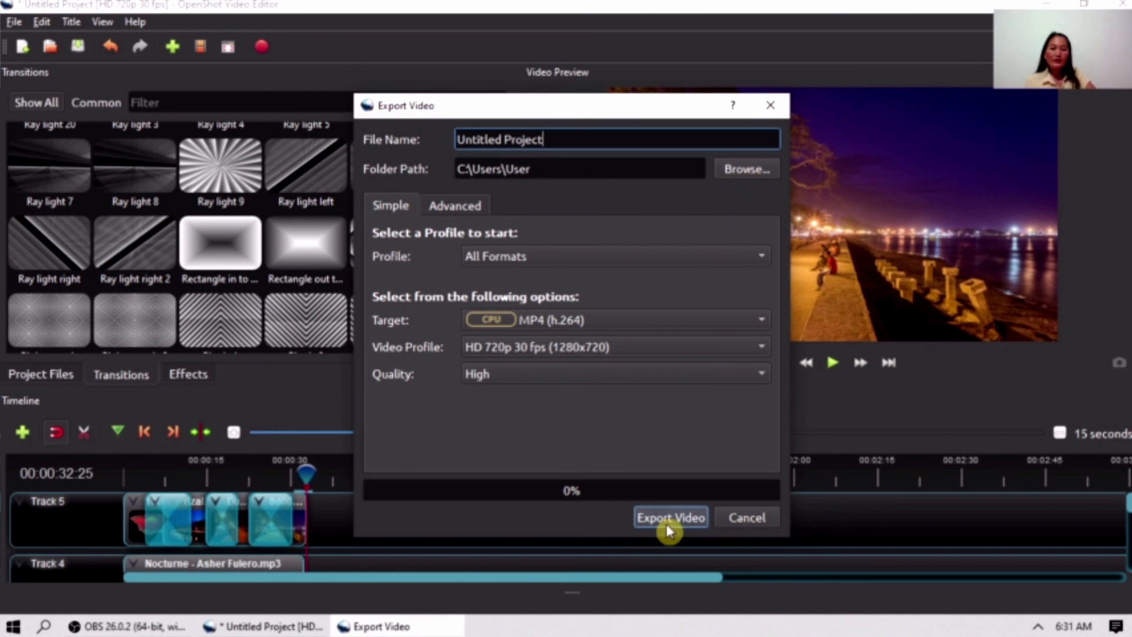
left_click(770, 105)
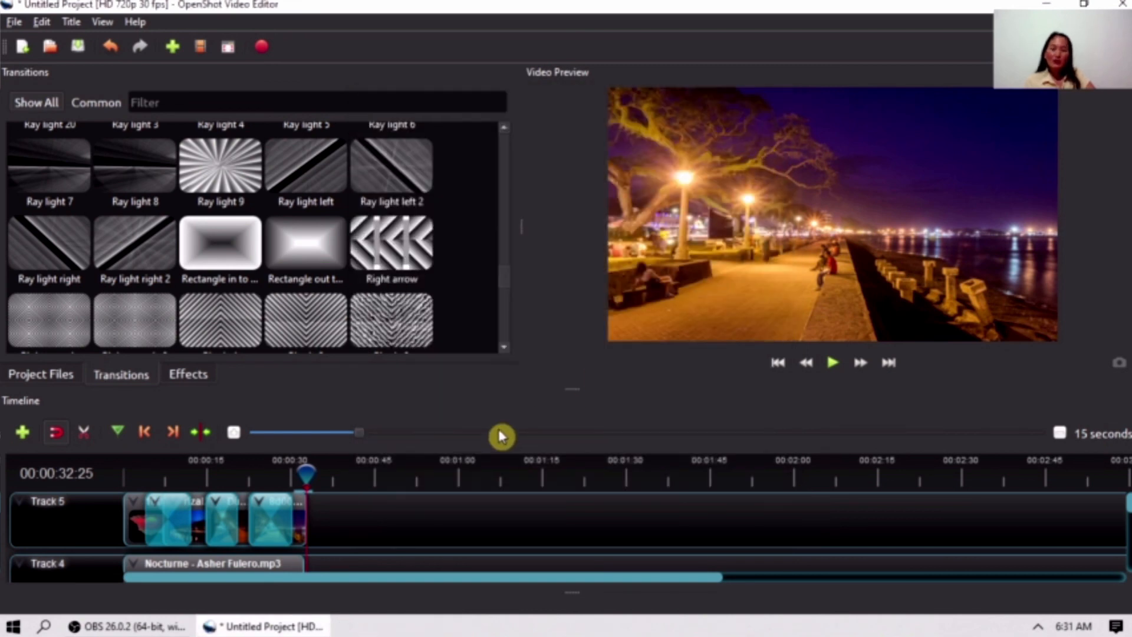